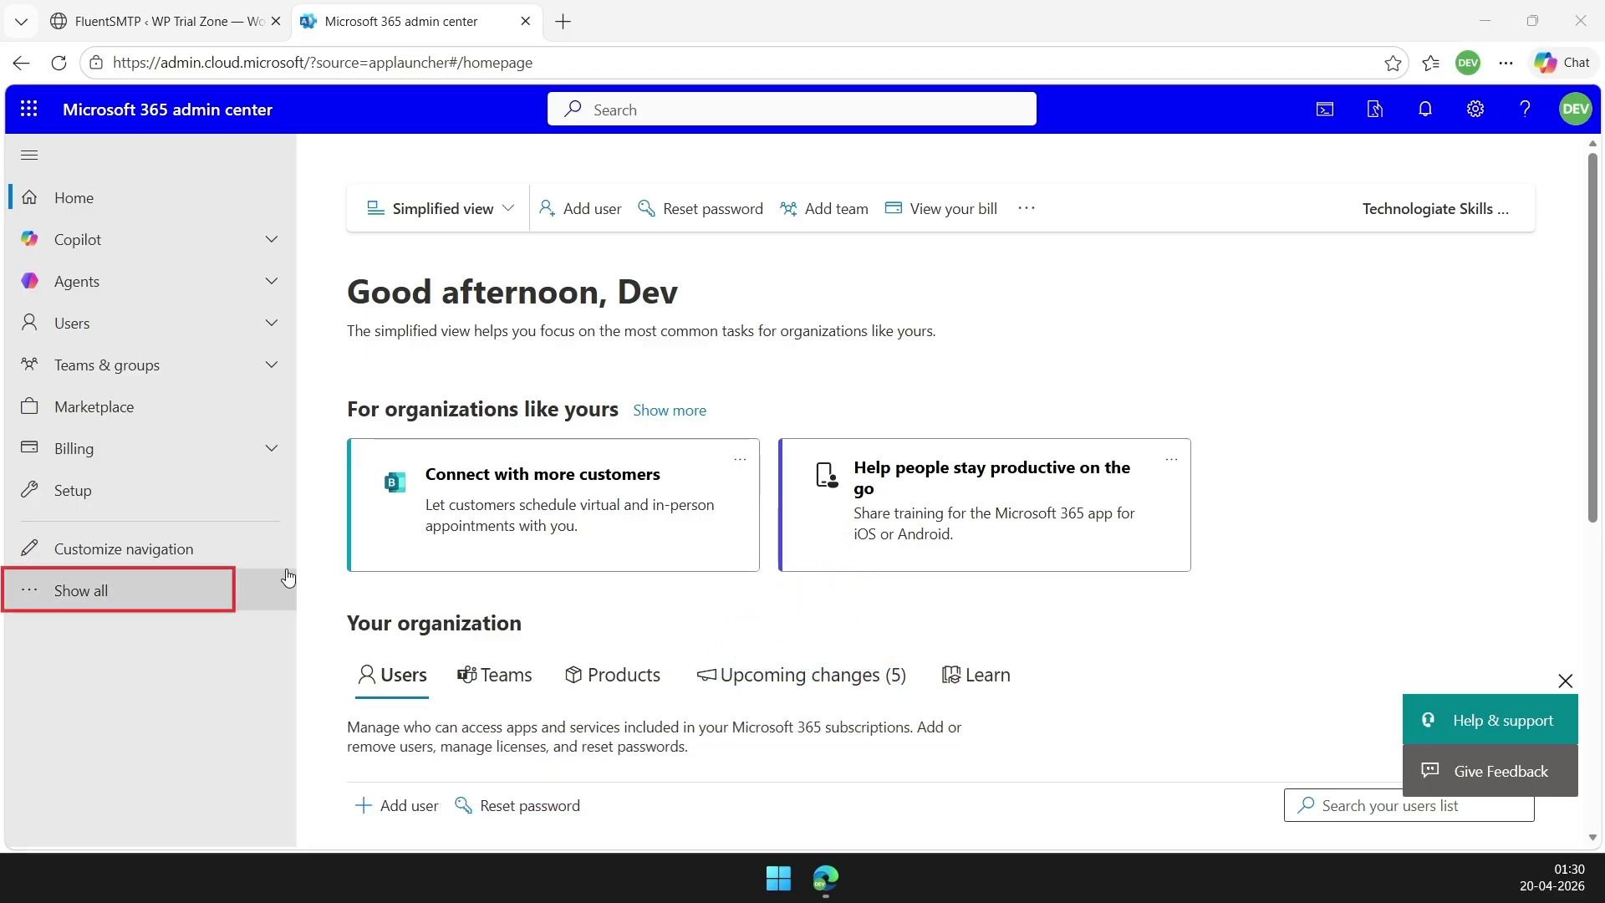
Open the Azure portal from the expanded admin centers list
click(146, 591)
scroll(145, 591, down, 5)
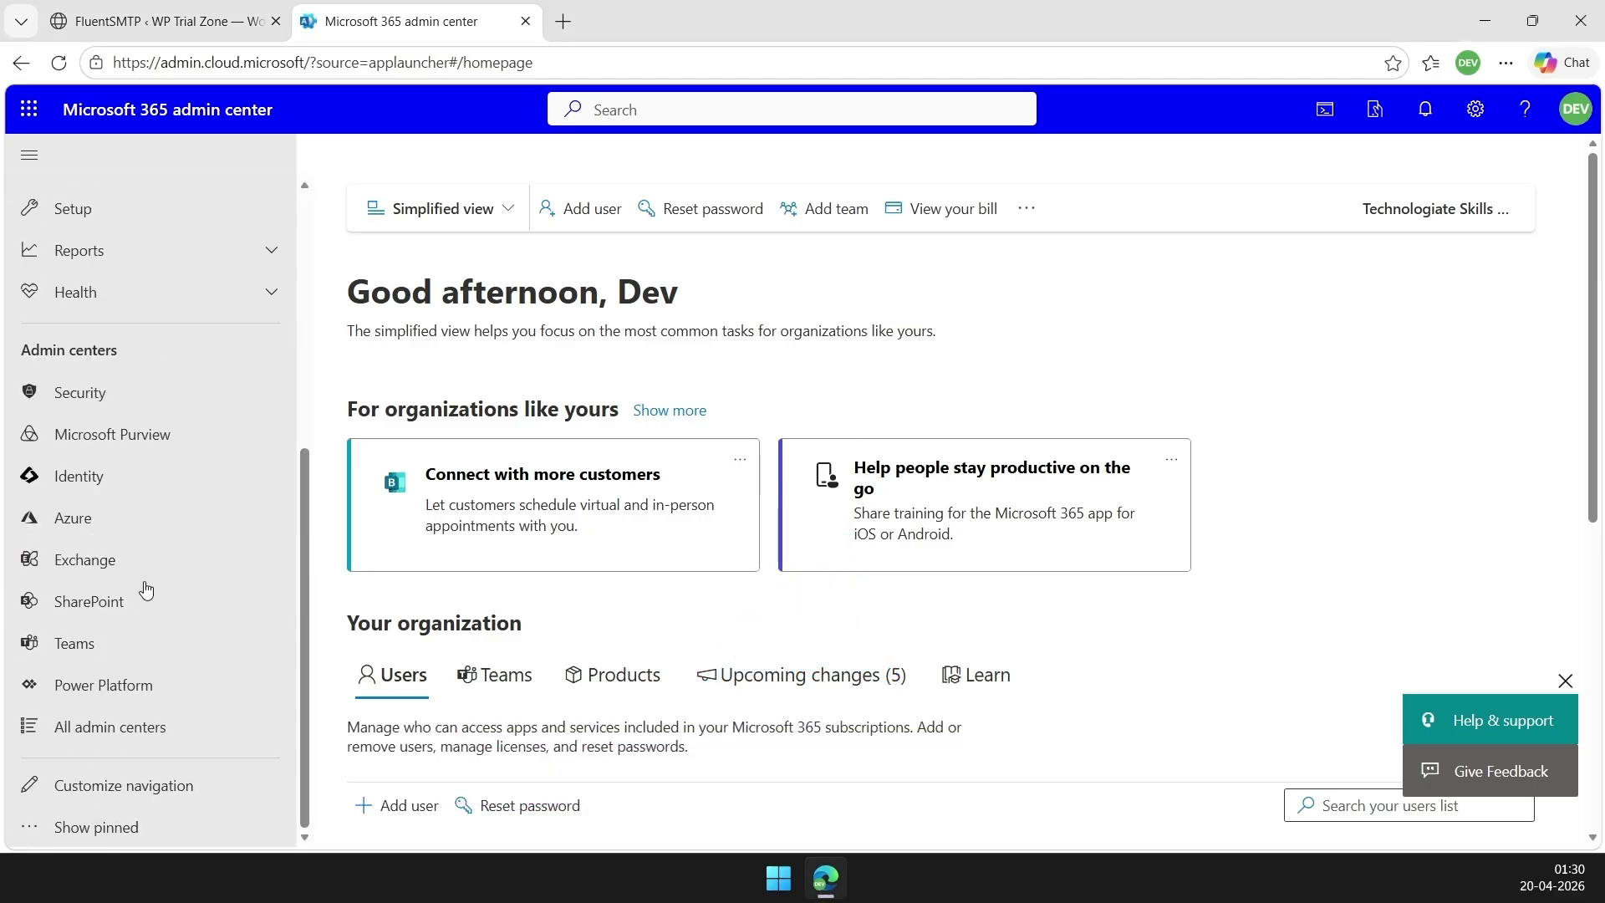
click(146, 539)
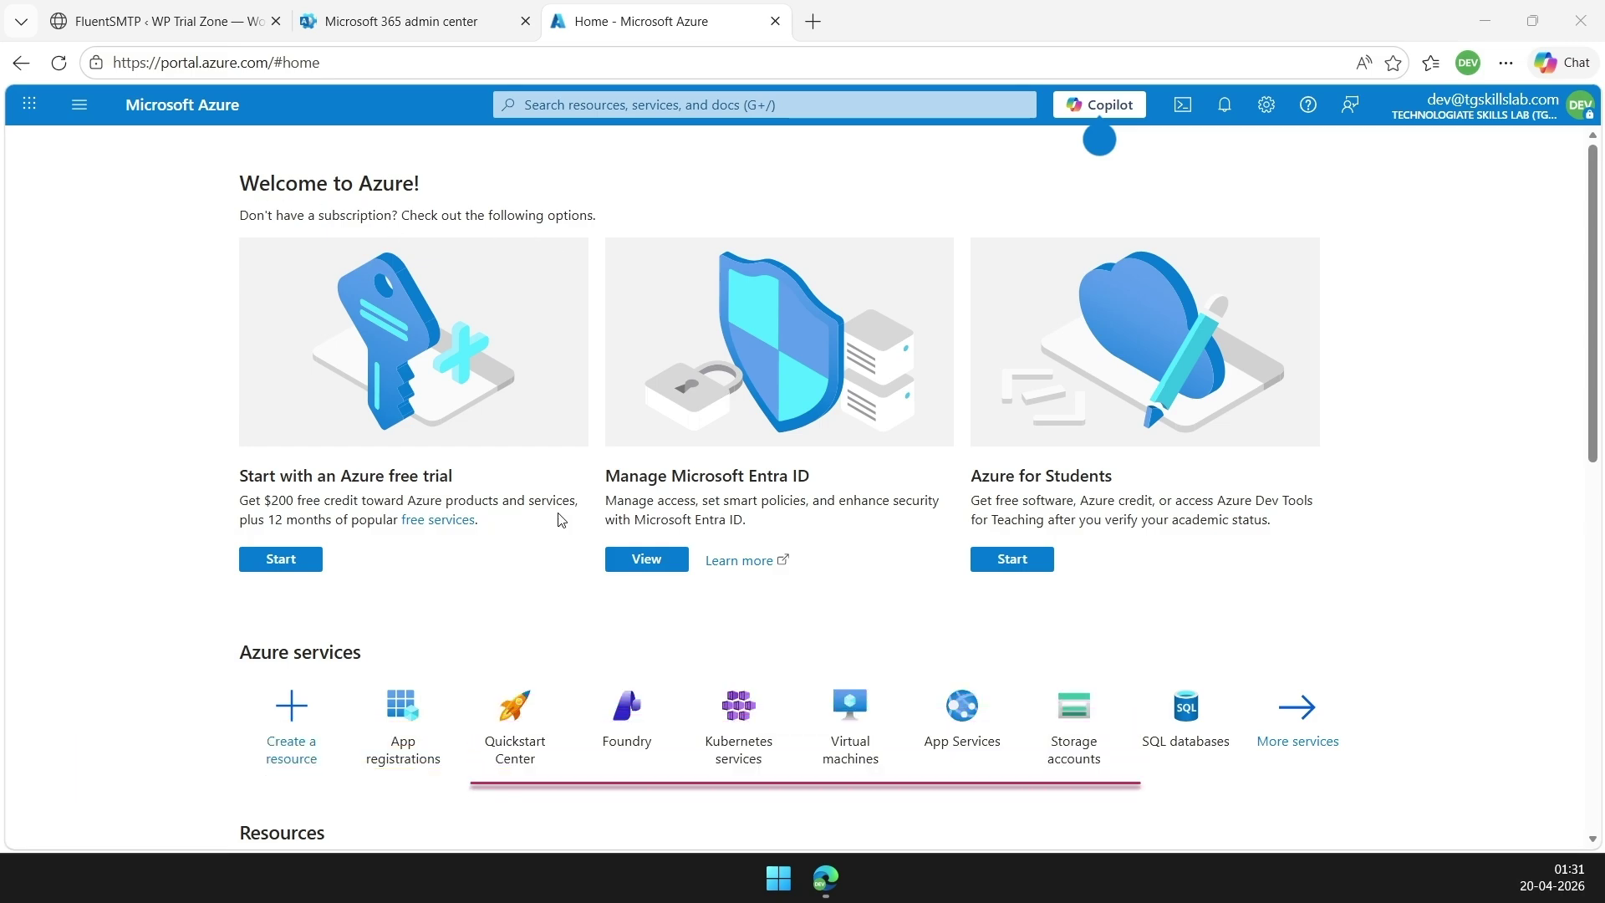
Search Azure services for 'app registration' using the earlier search history entry
scroll(493, 535, down, 1)
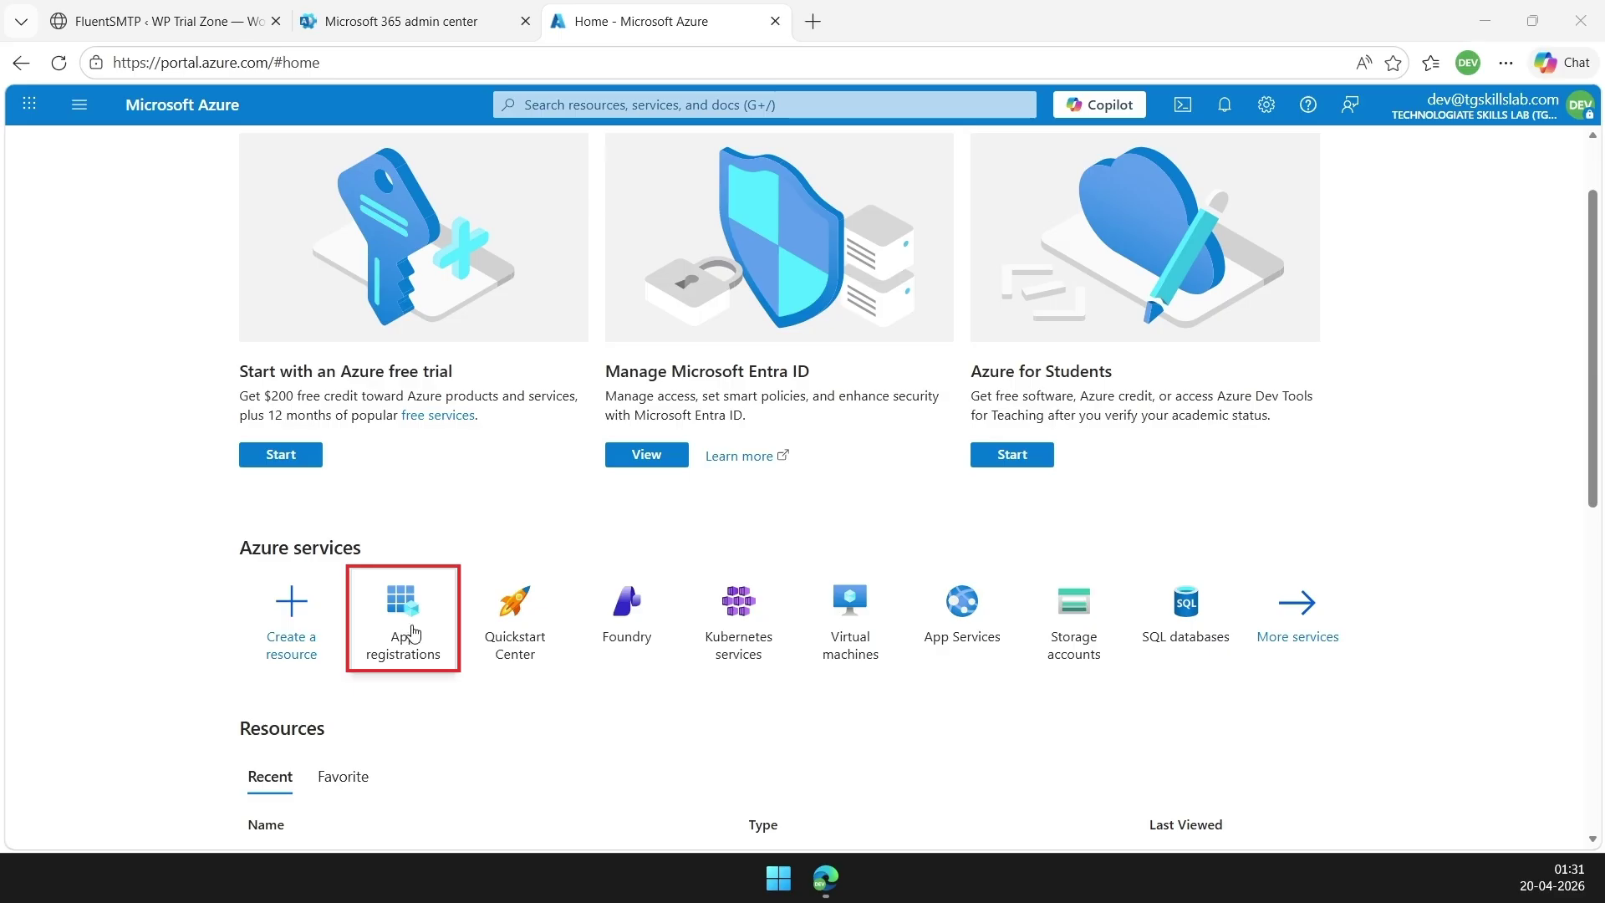
mouse_move(412, 632)
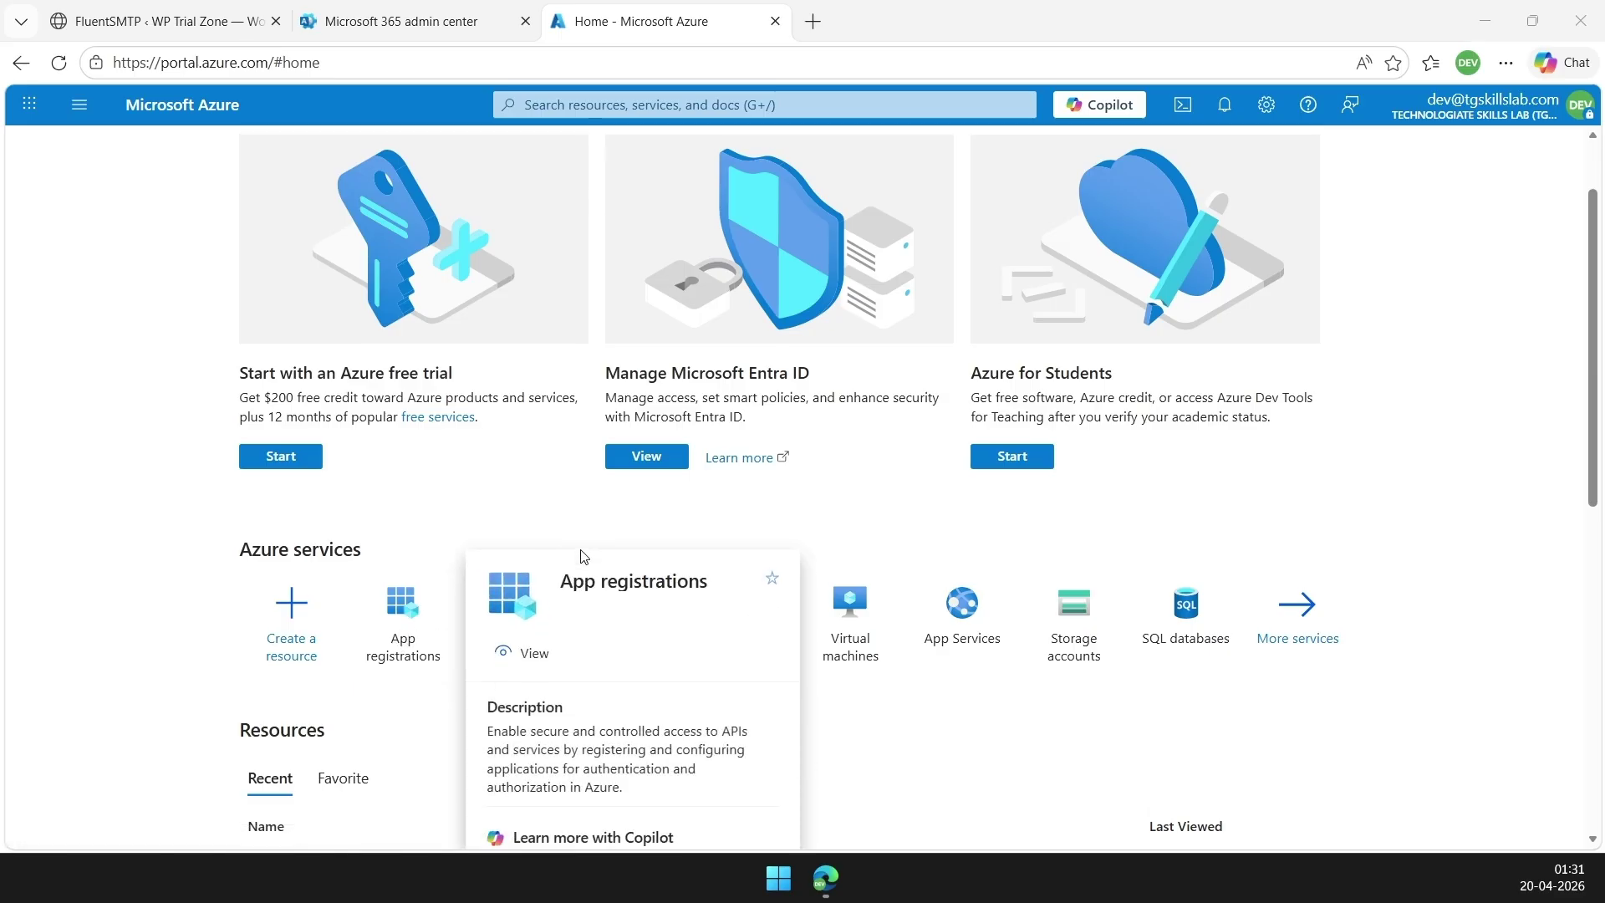
scroll(583, 556, up, 1)
click(627, 104)
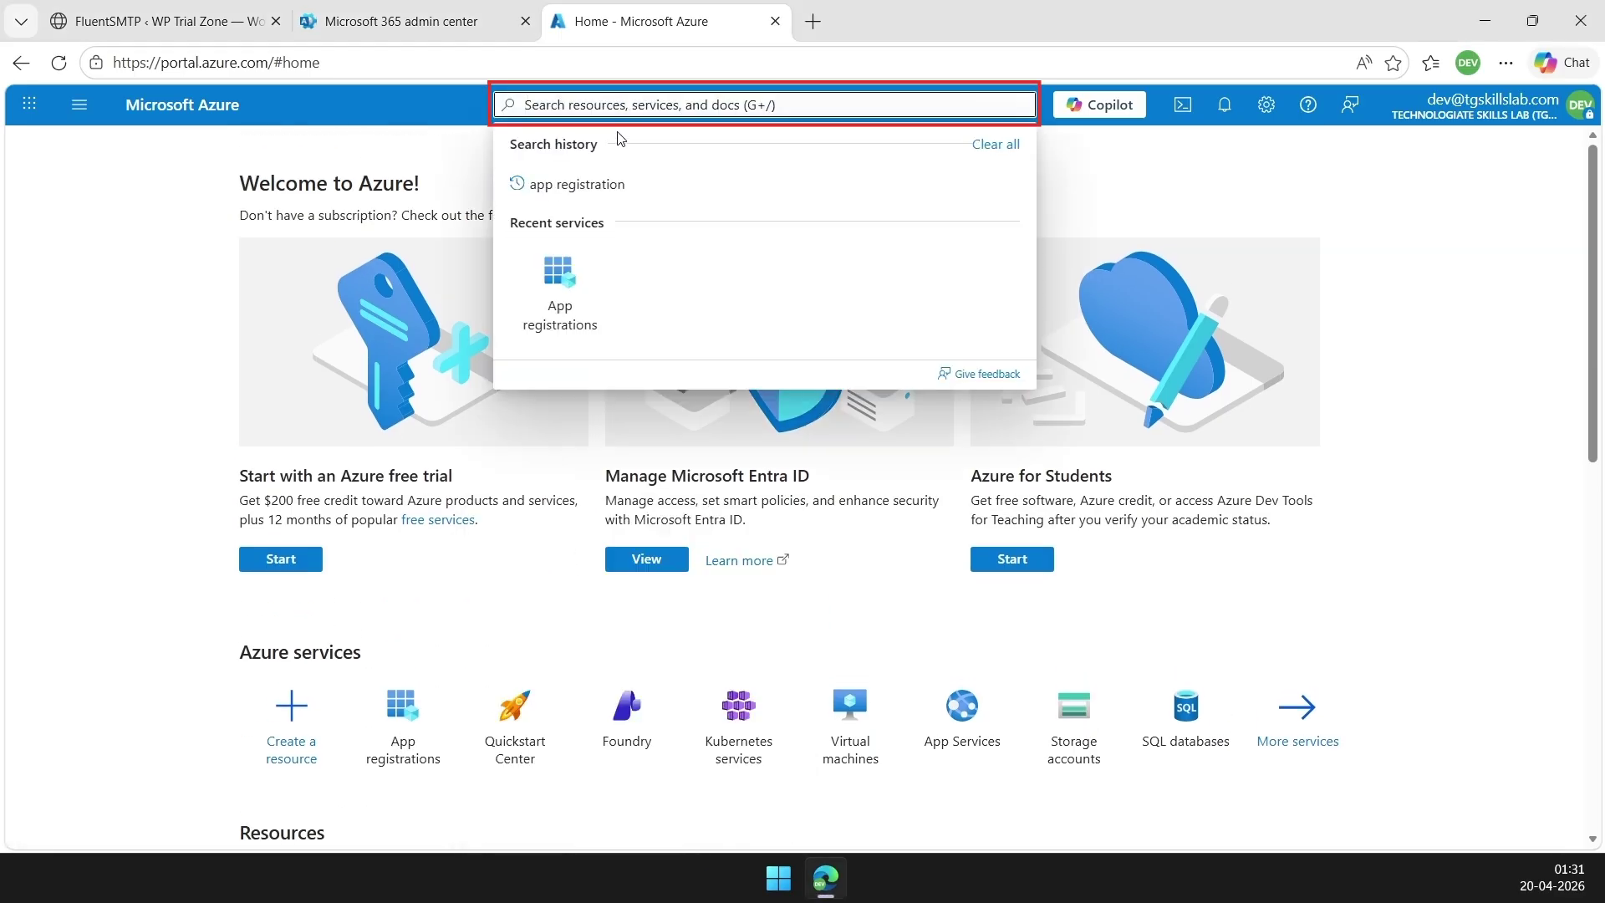
click(588, 187)
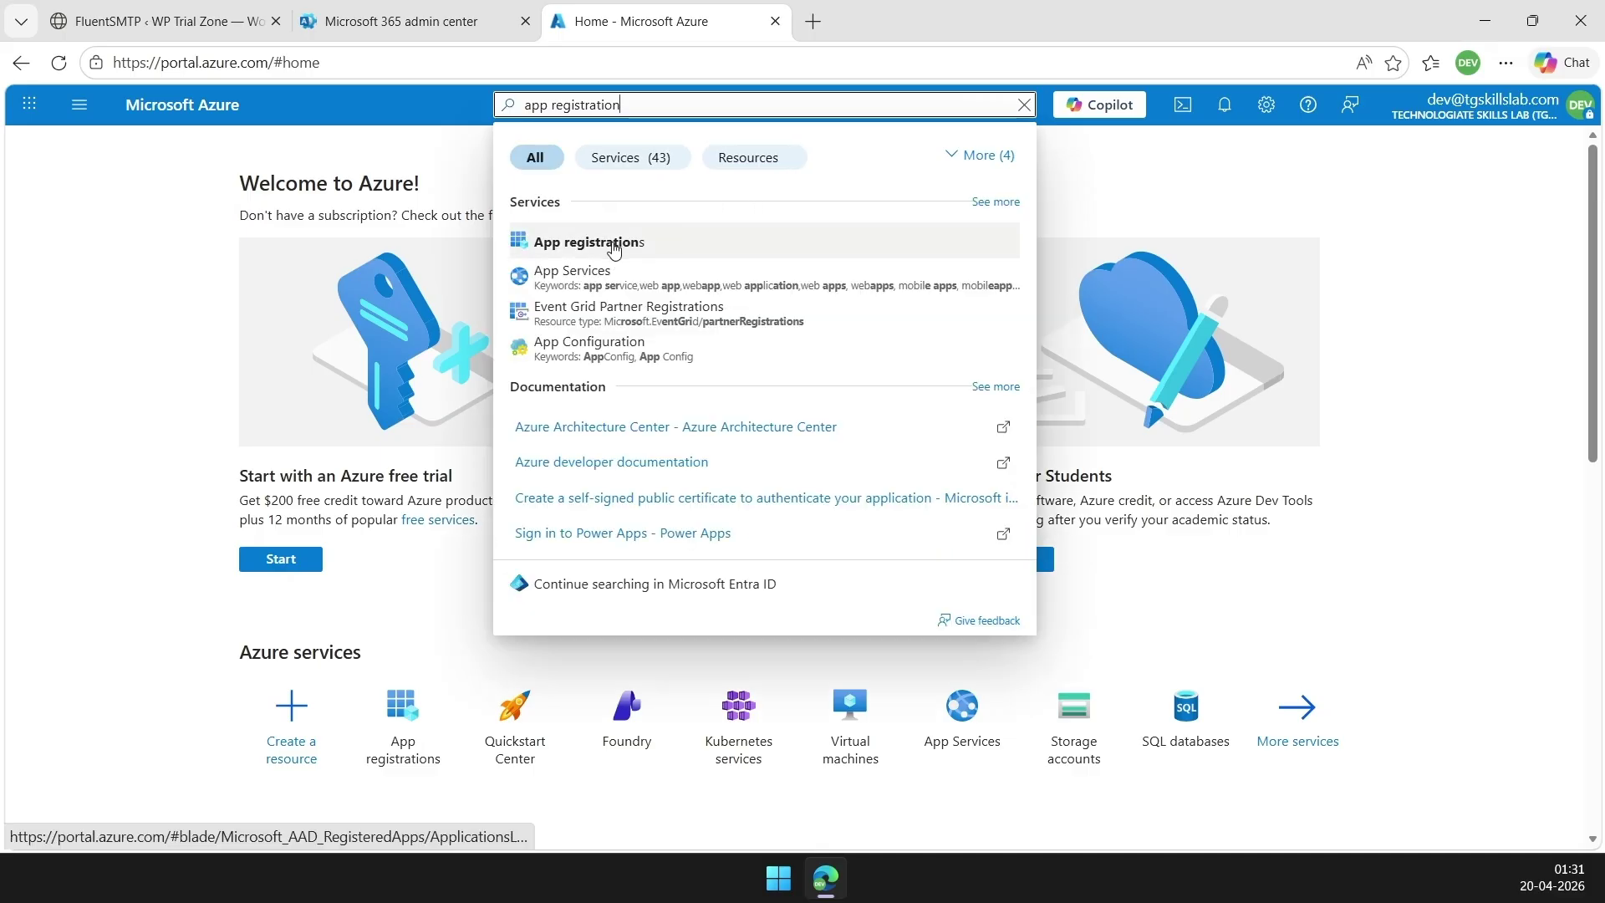
Start a new app registration 'WordPress Mail' for any Entra ID tenant plus personal accounts, Web platform
click(615, 247)
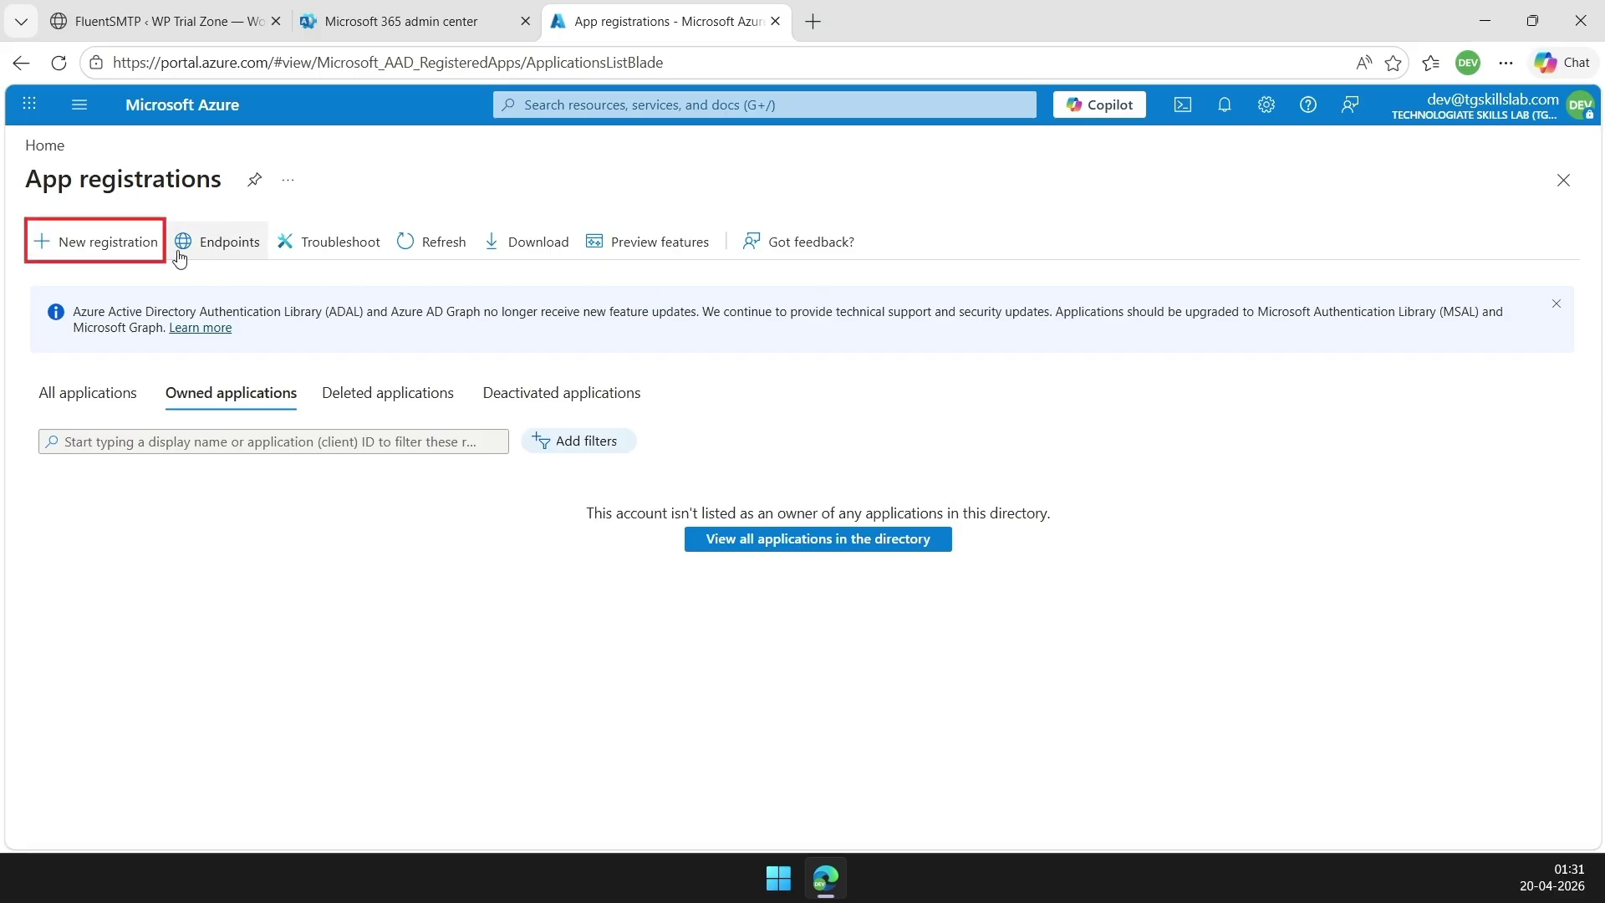
click(133, 253)
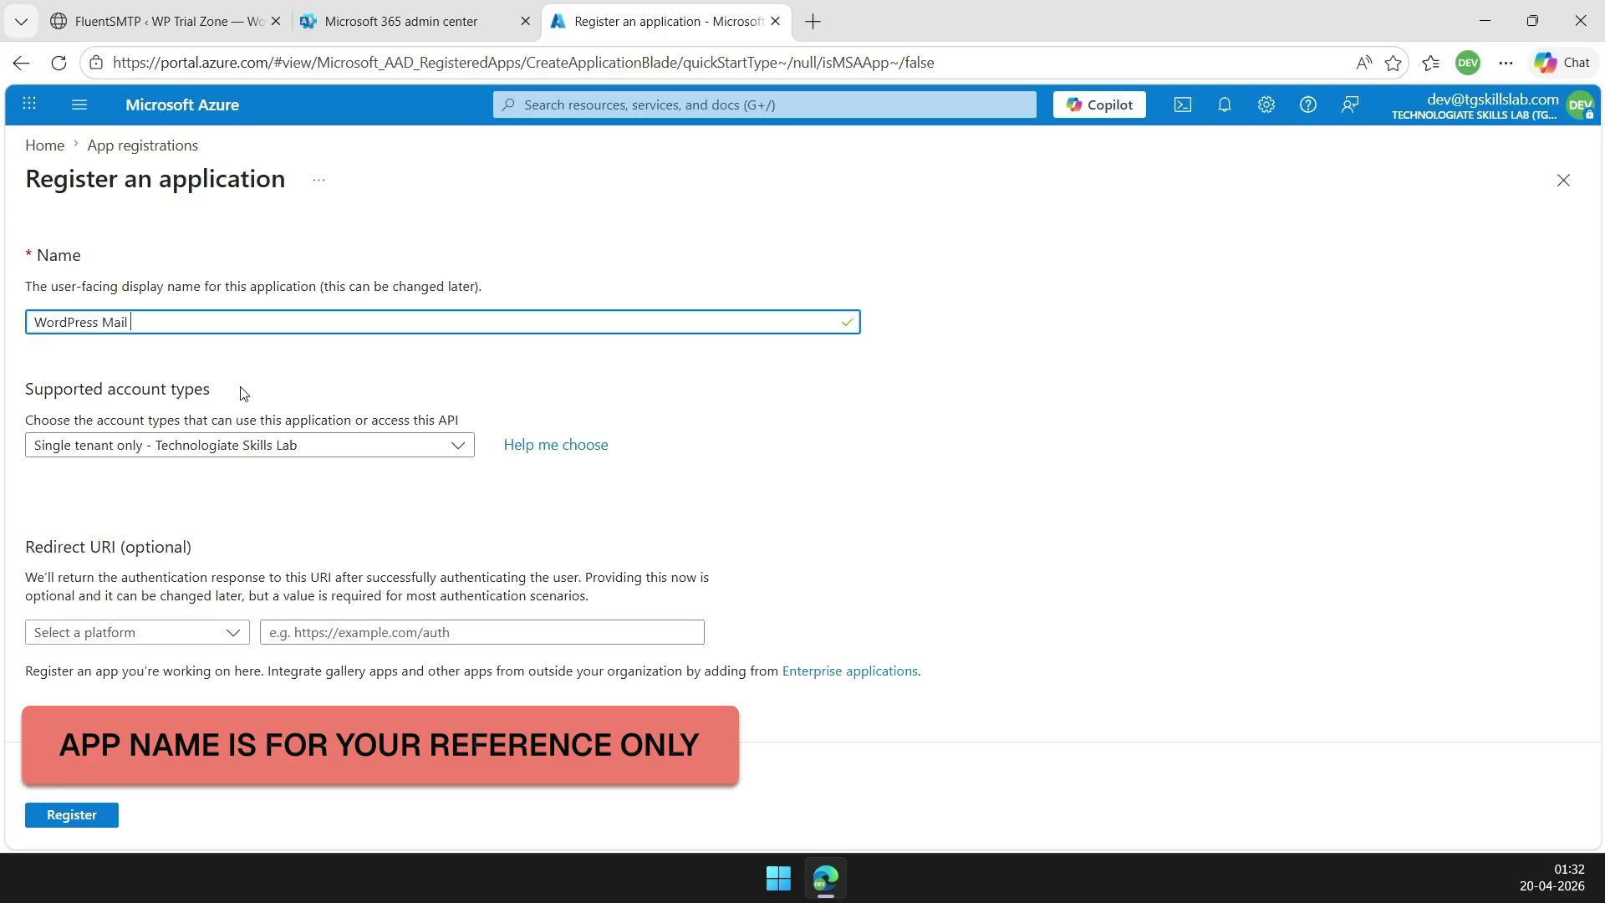
click(439, 450)
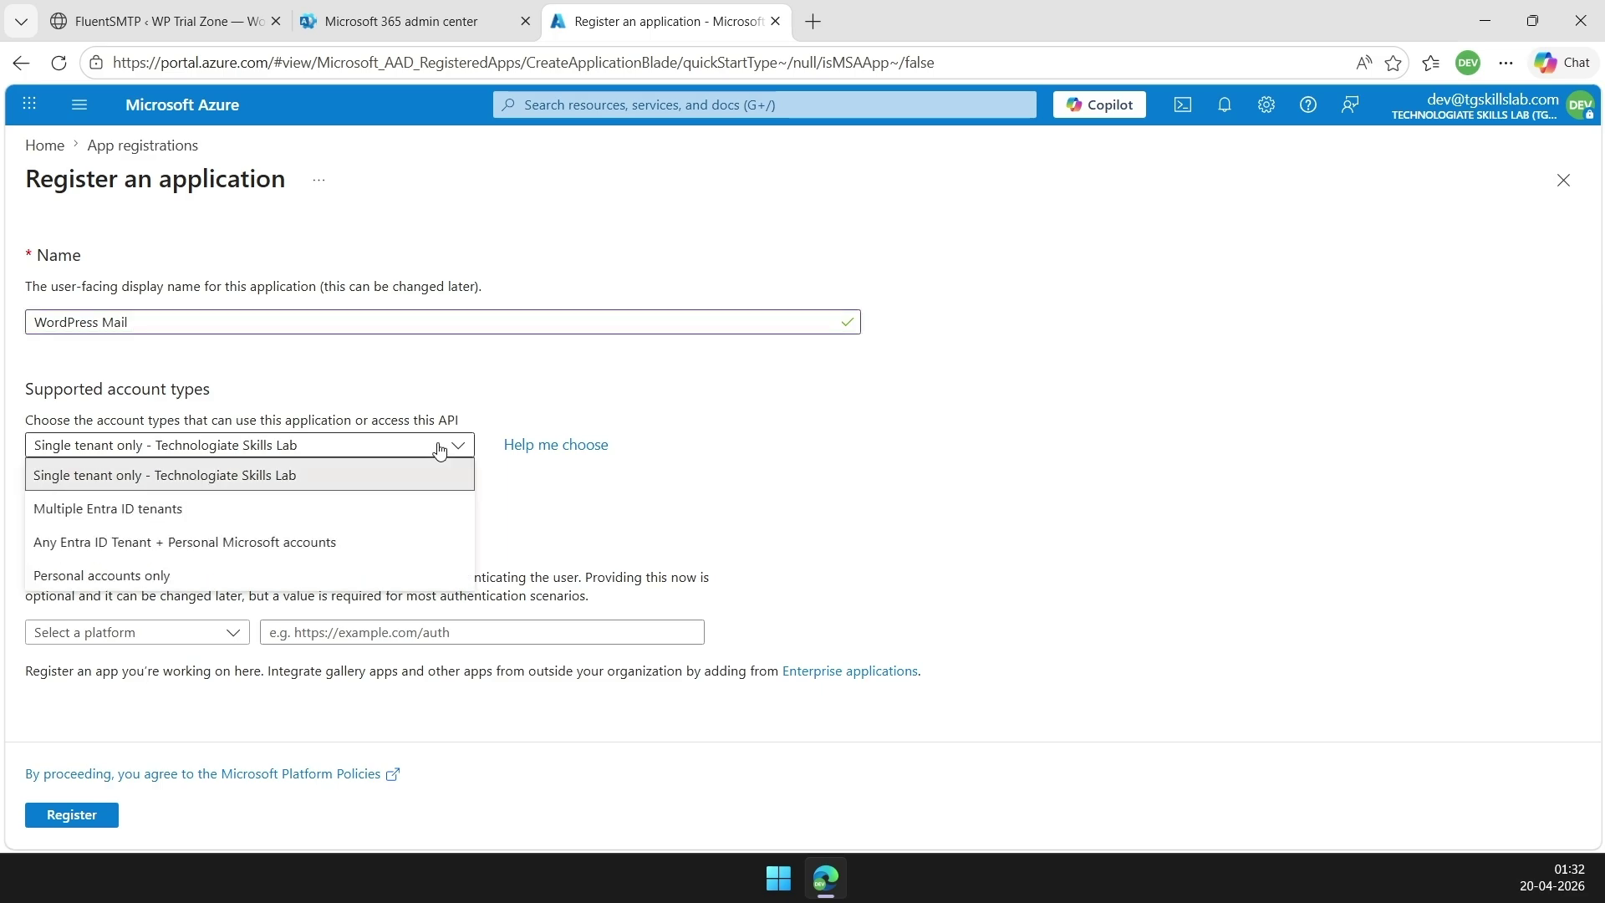
click(339, 549)
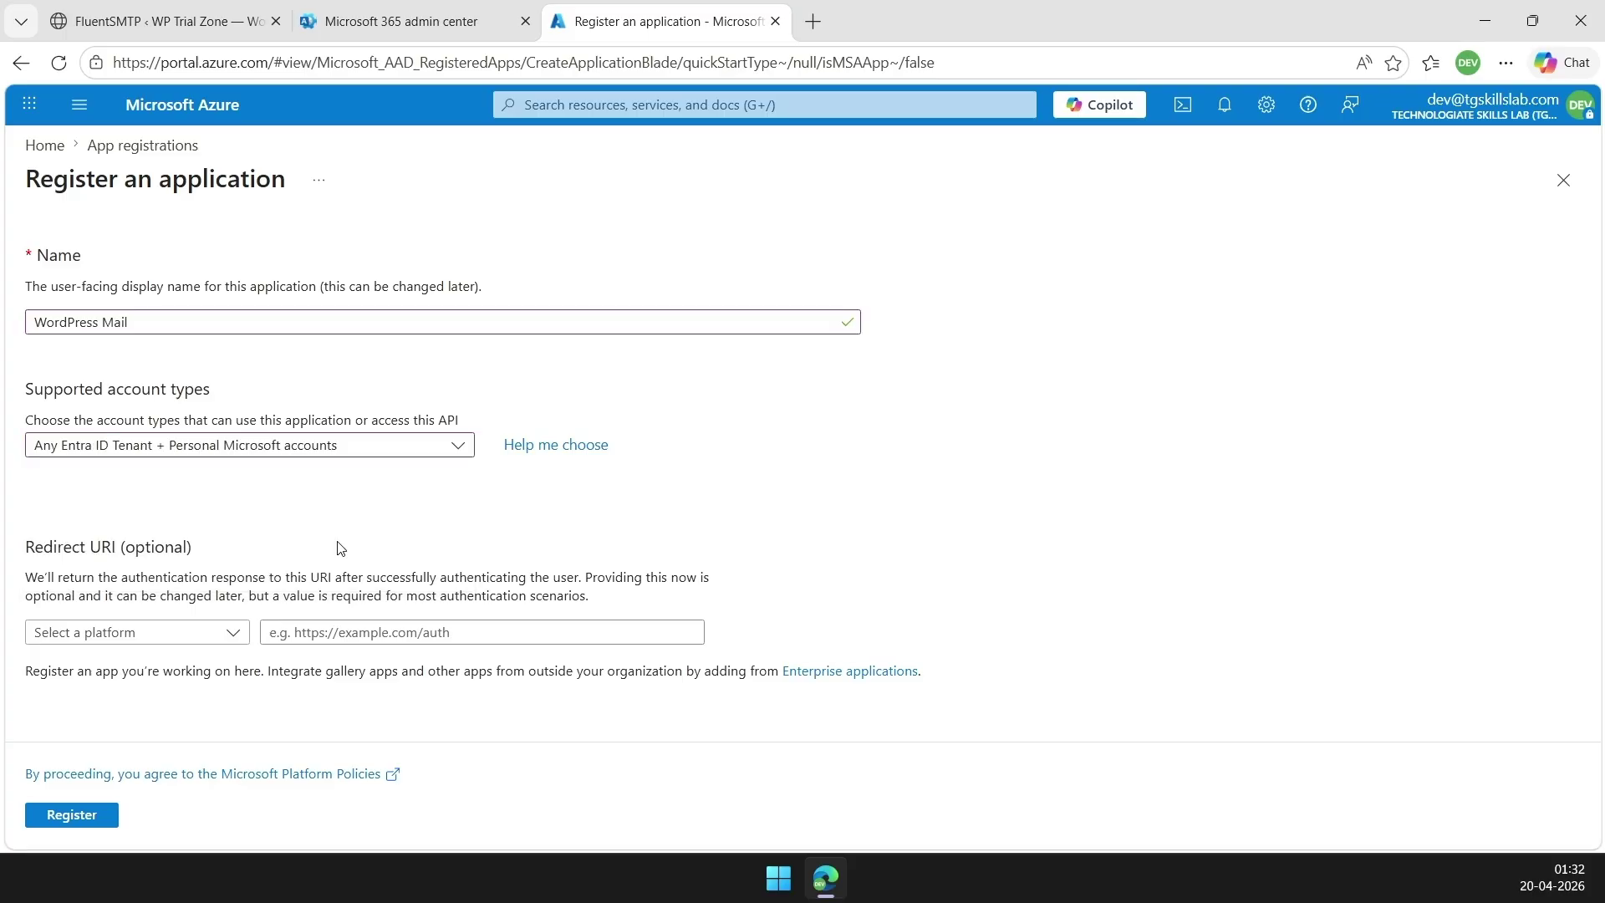
click(218, 640)
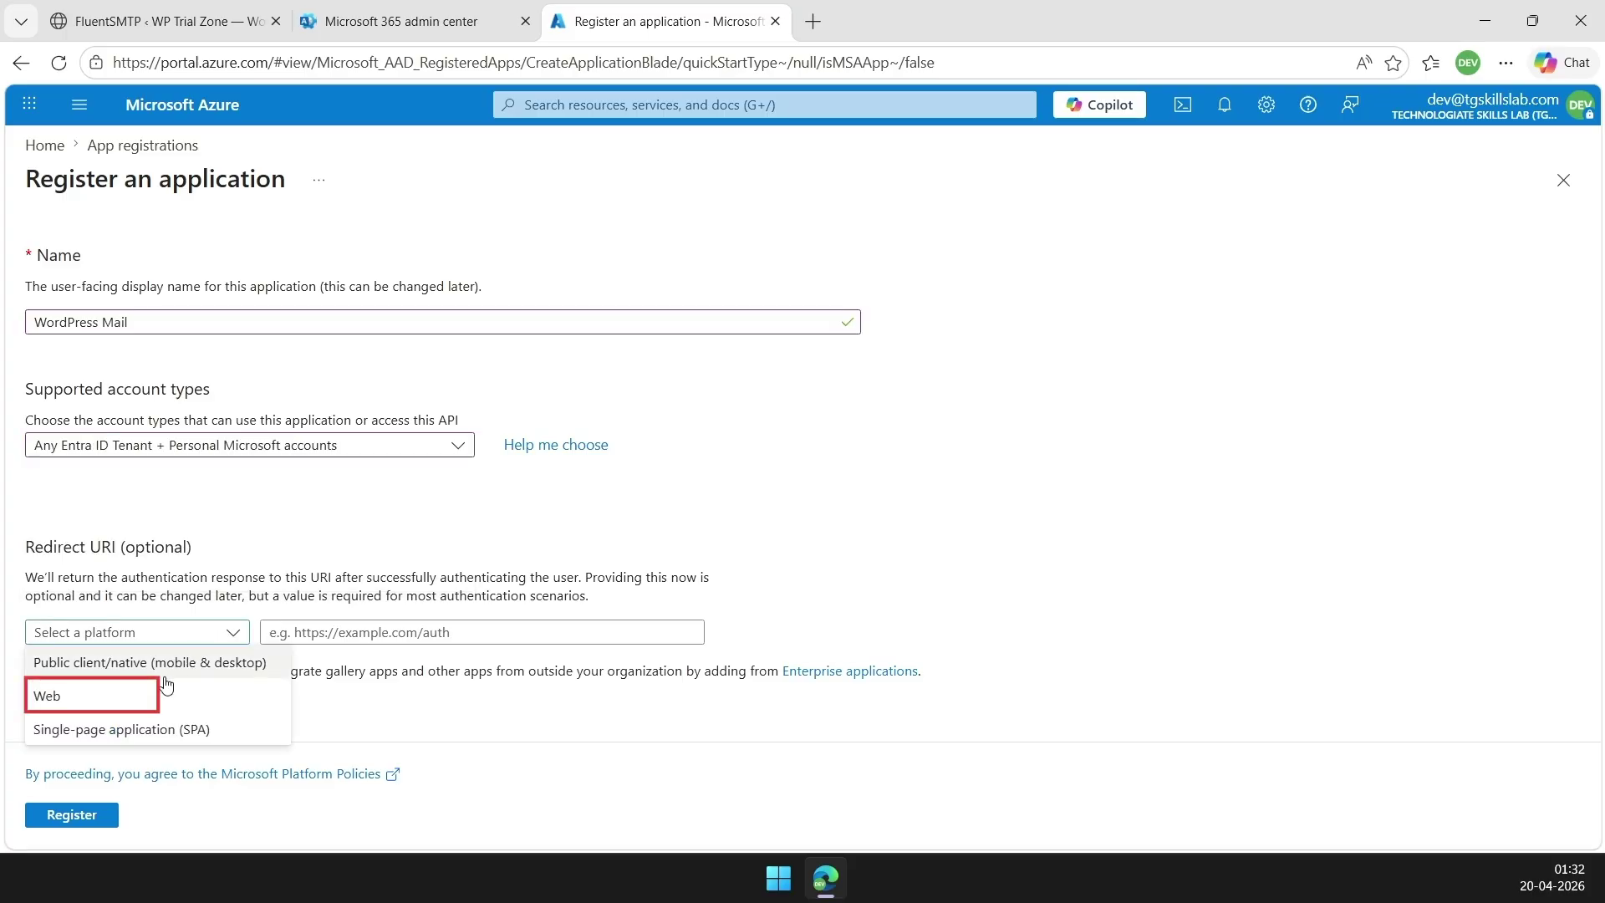
click(155, 700)
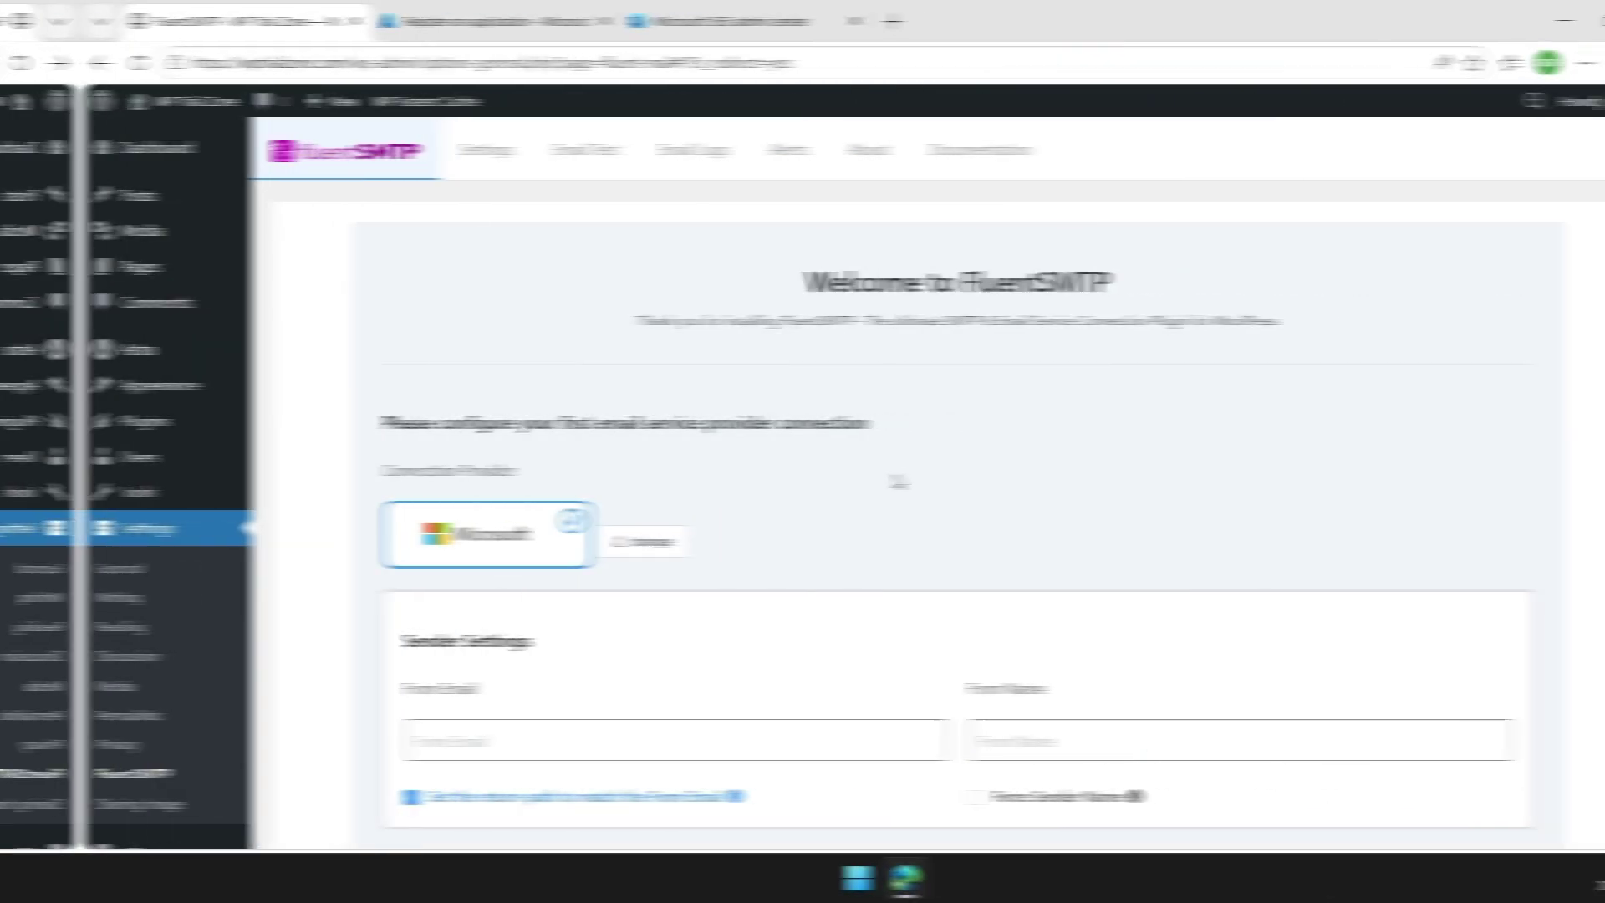
Copy FluentSMTP's App Callback URL from the Outlook / Office365 API settings, then return to Azure
scroll(818, 481, down, 6)
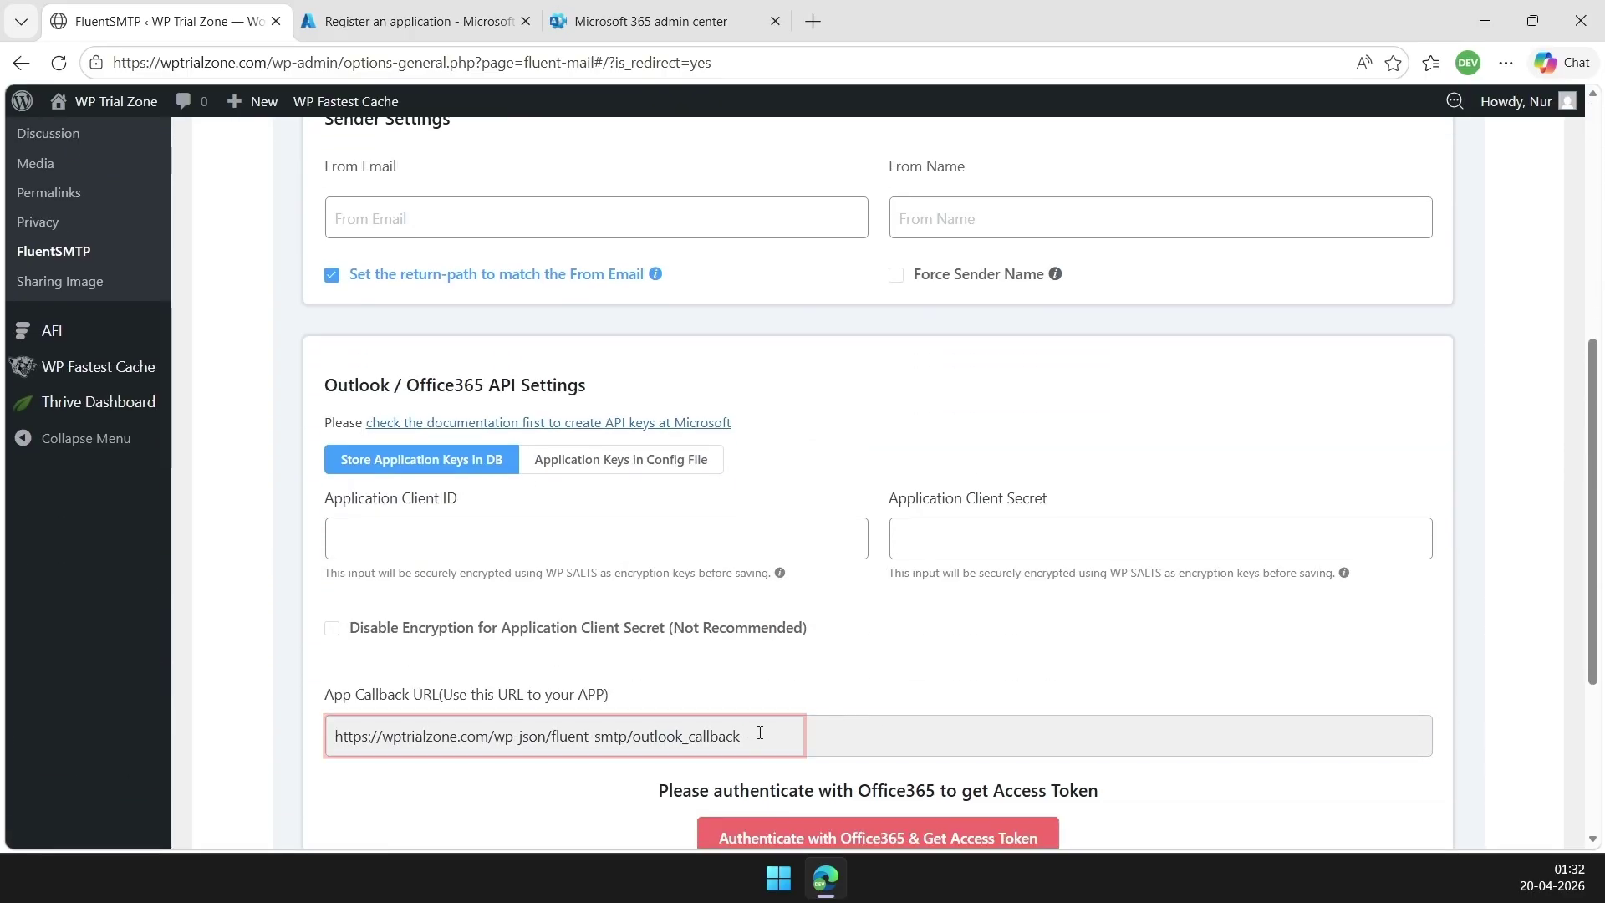
drag(757, 733, 333, 735)
key(ctrl+c)
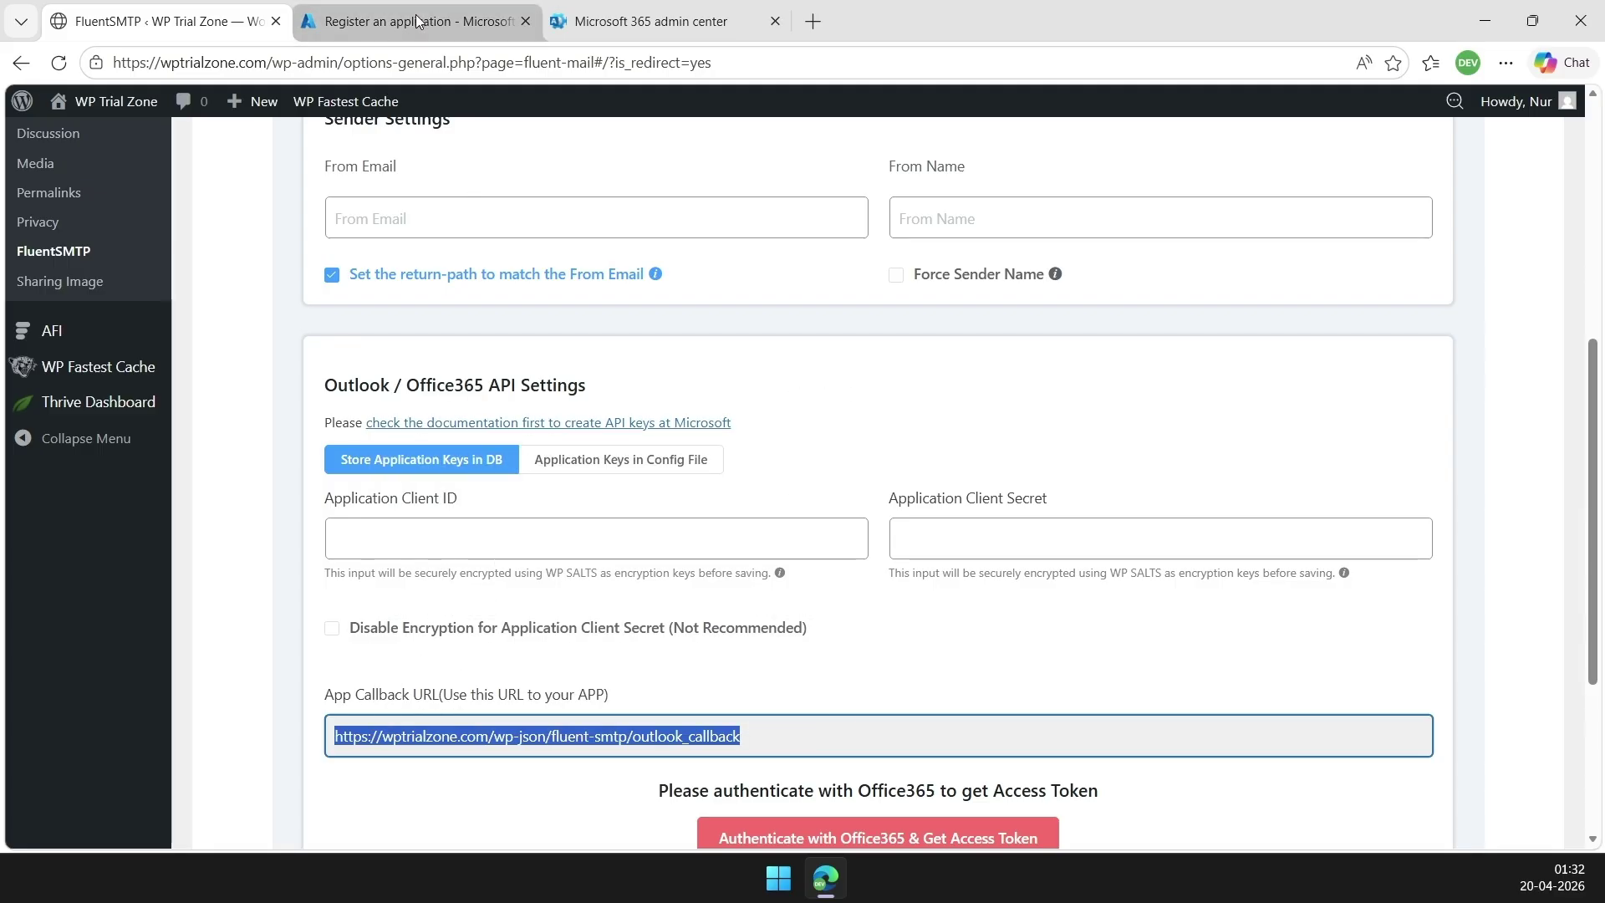
click(413, 23)
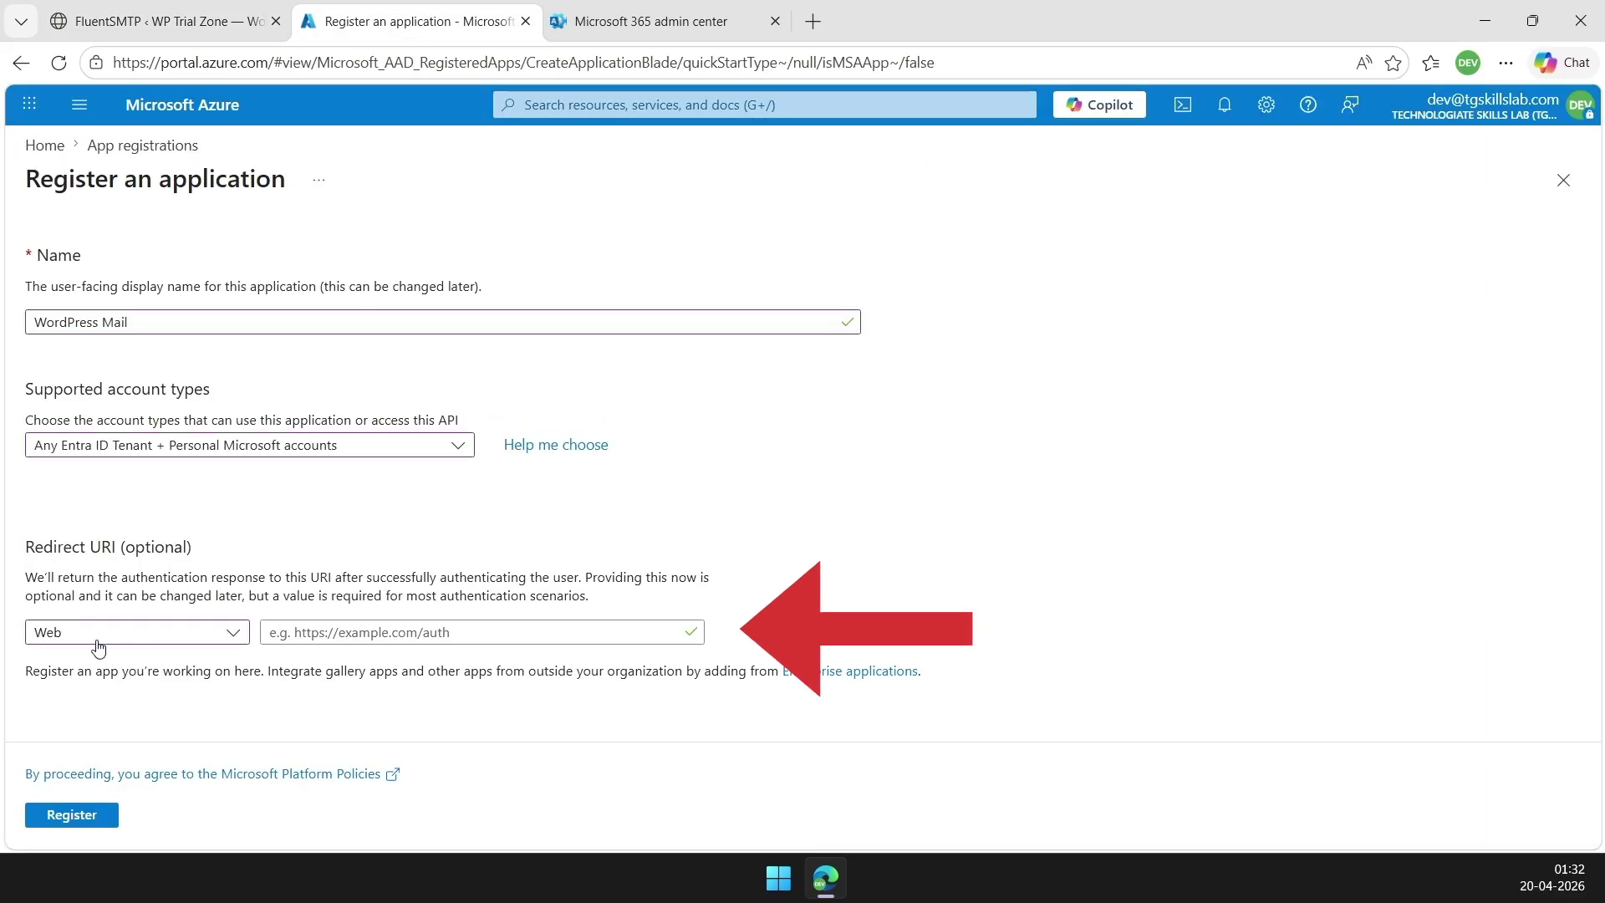
Paste the callback URL as the Web redirect URI, register WordPress Mail, and copy its client ID
click(326, 633)
right_click(328, 637)
click(405, 376)
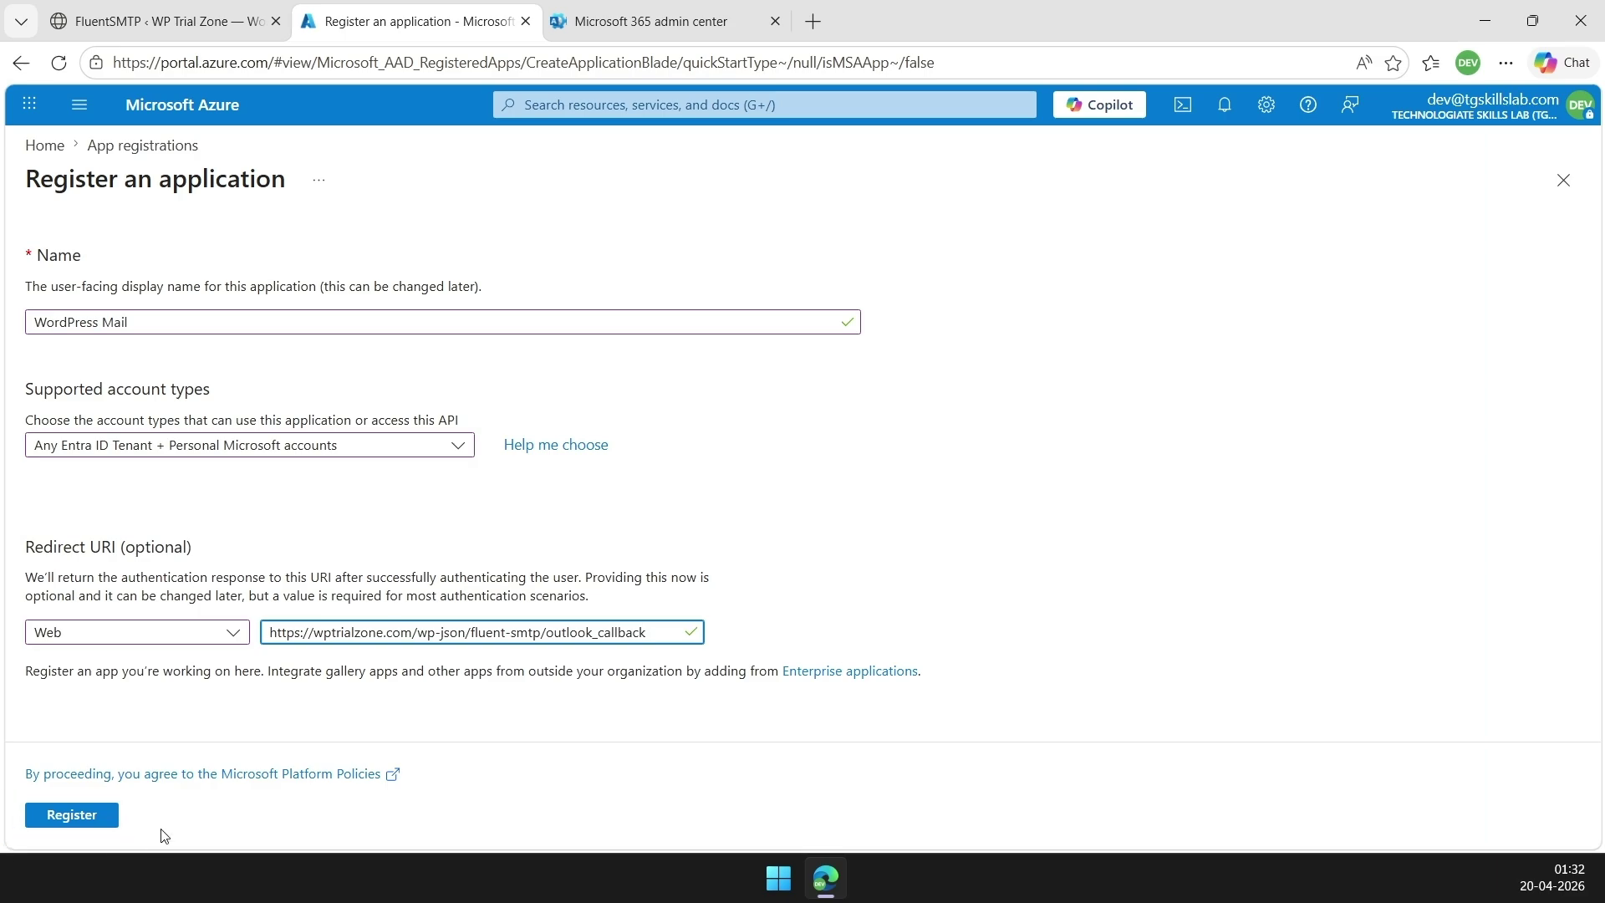
click(88, 815)
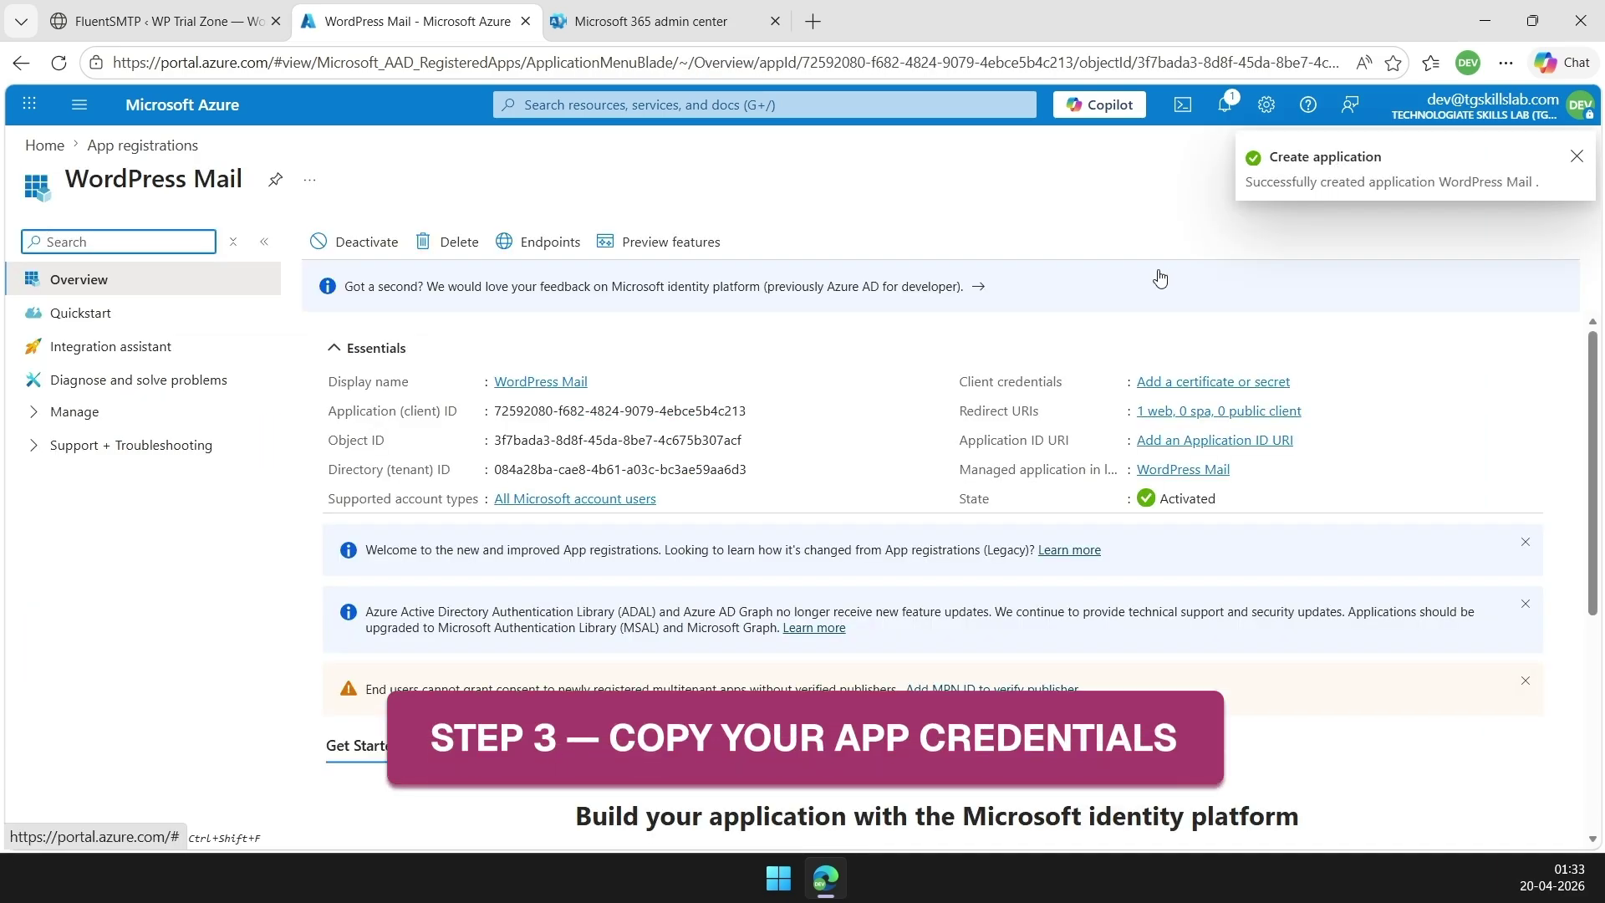
mouse_move(709, 411)
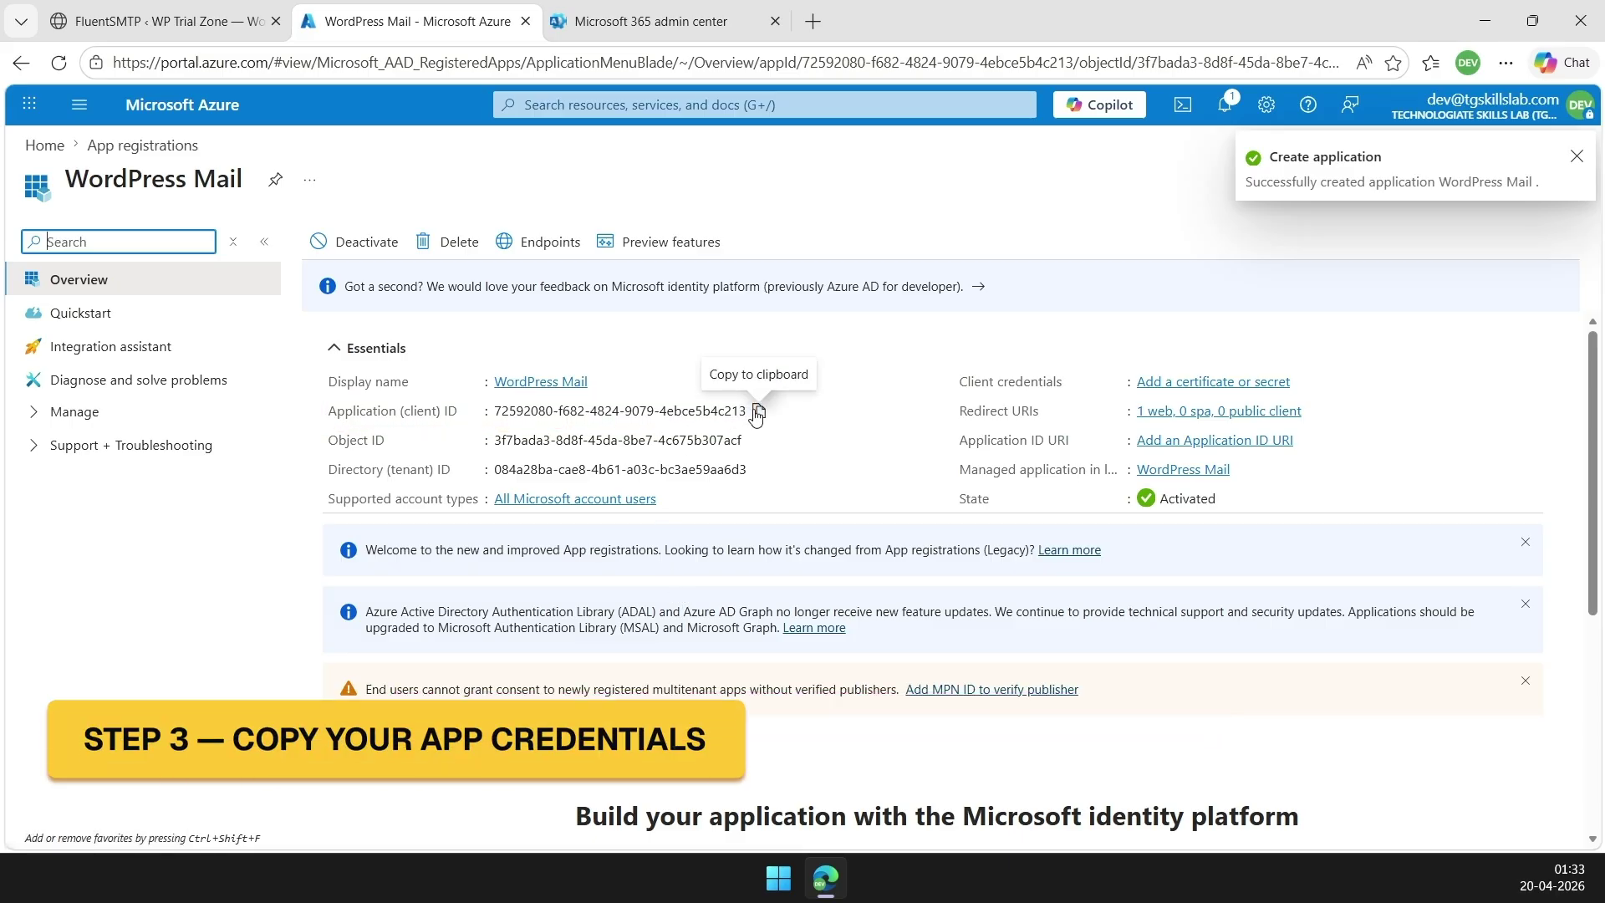
click(758, 411)
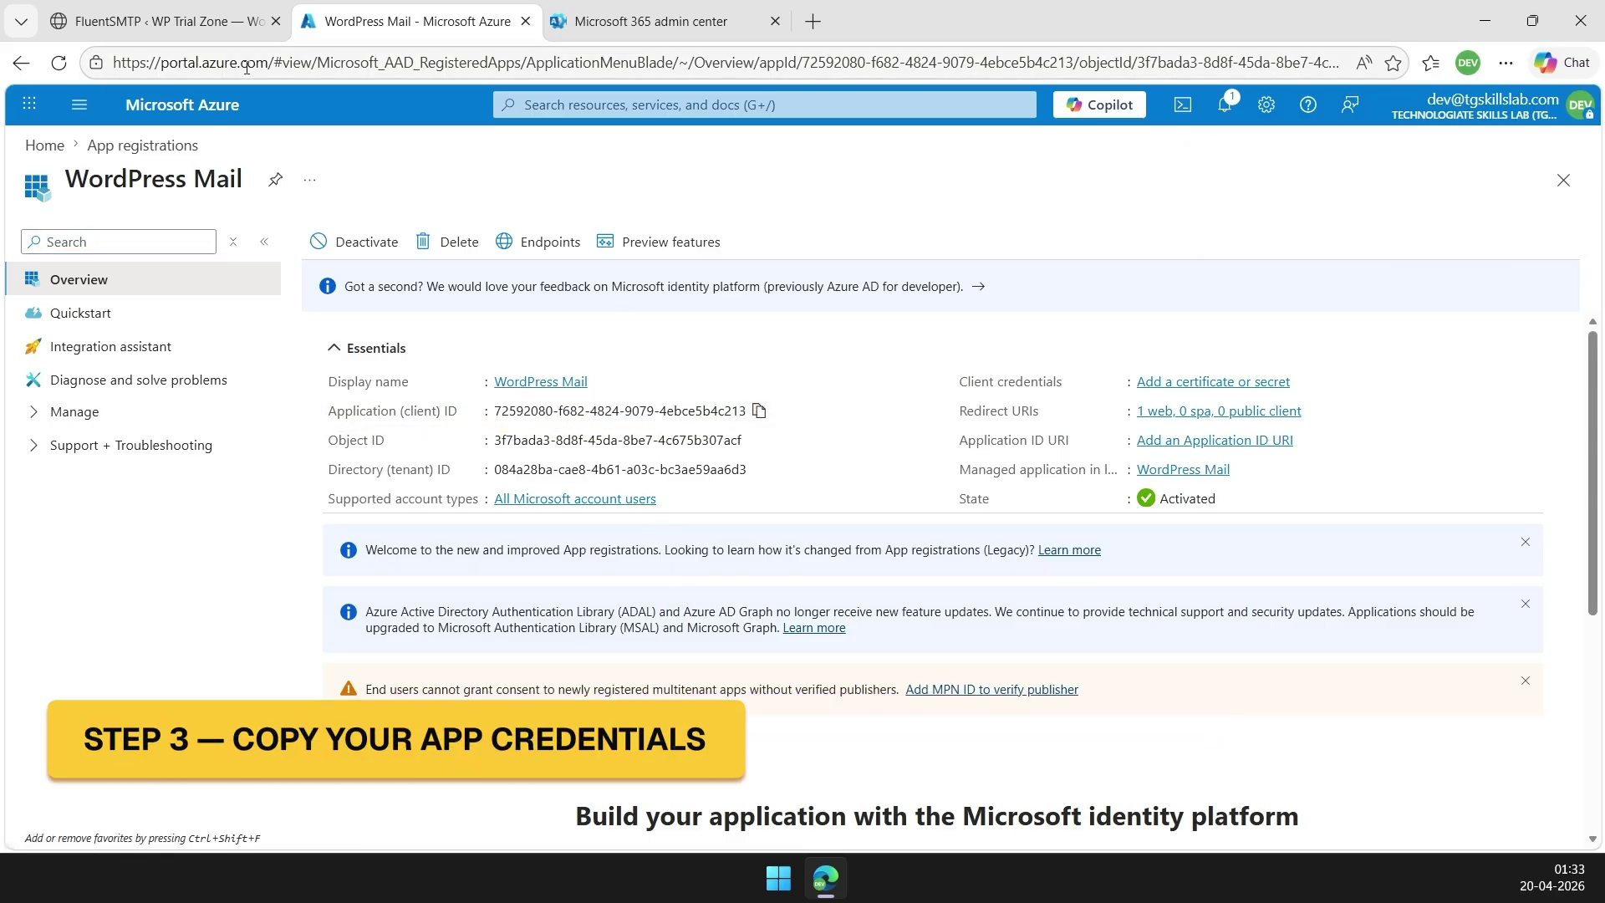
Paste the Azure client ID into FluentSMTP's Application Client ID field, then go back to Azure
click(201, 22)
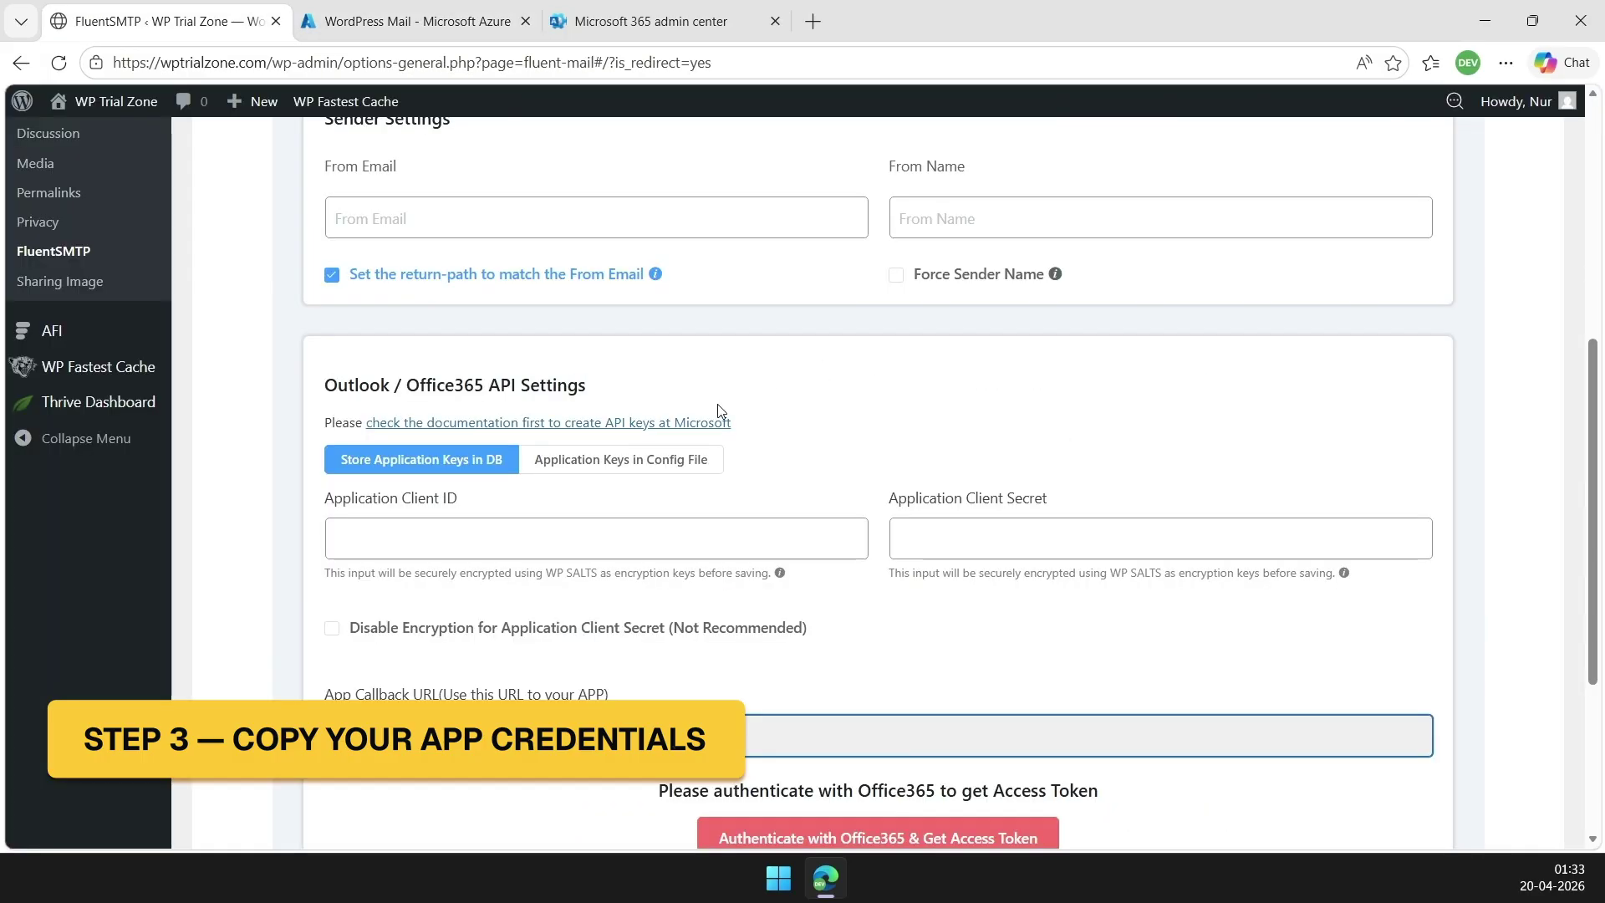
click(429, 542)
right_click(428, 541)
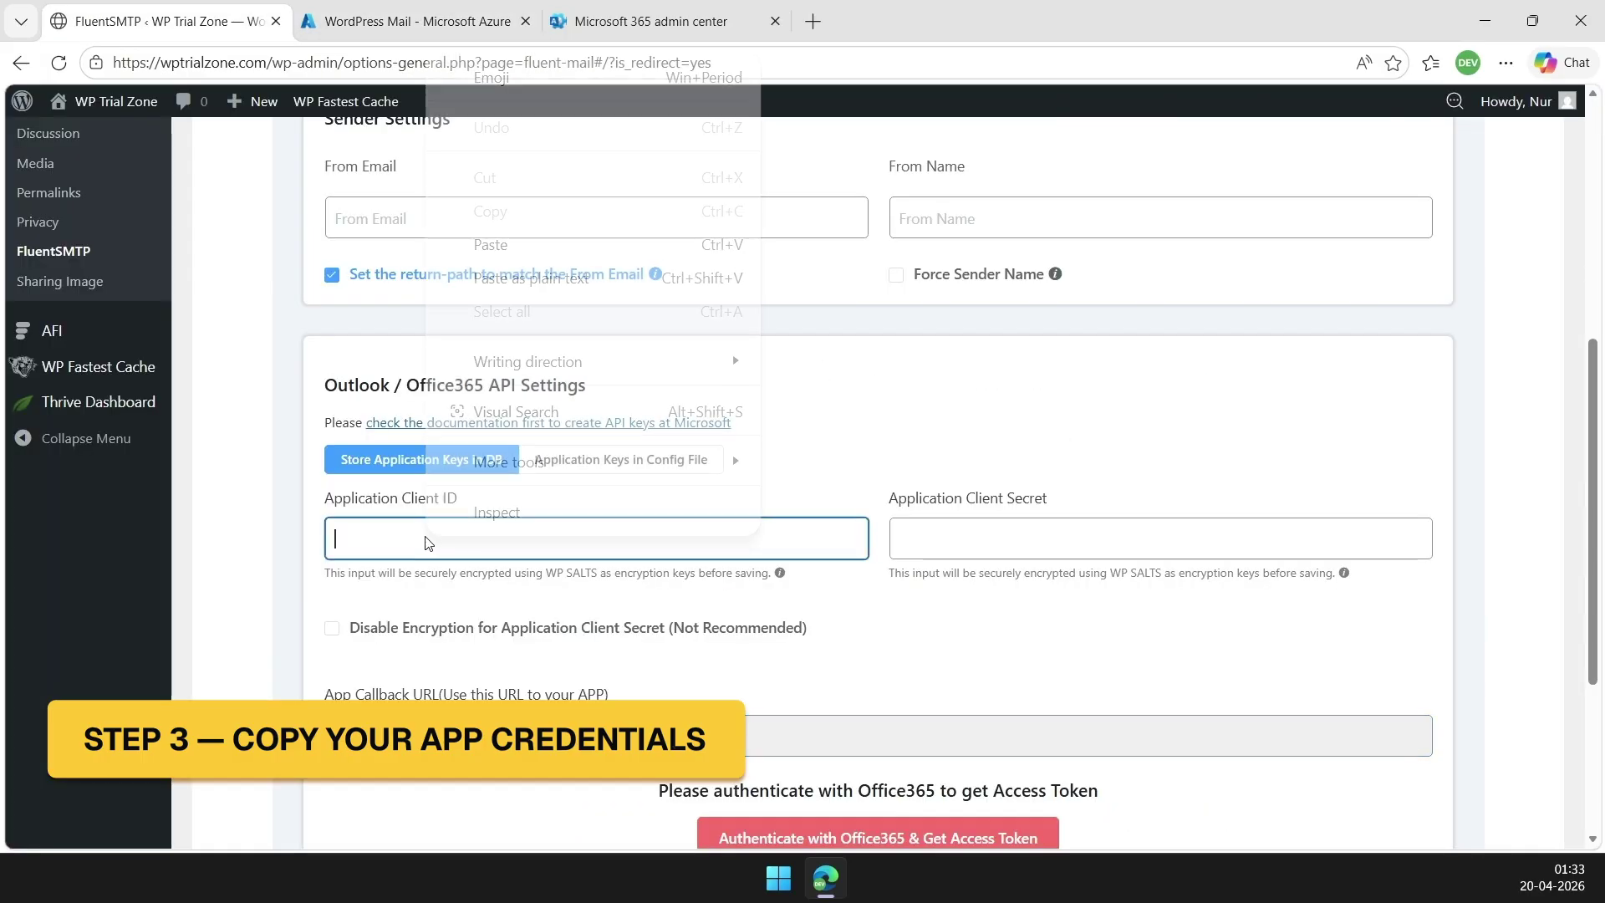
click(495, 245)
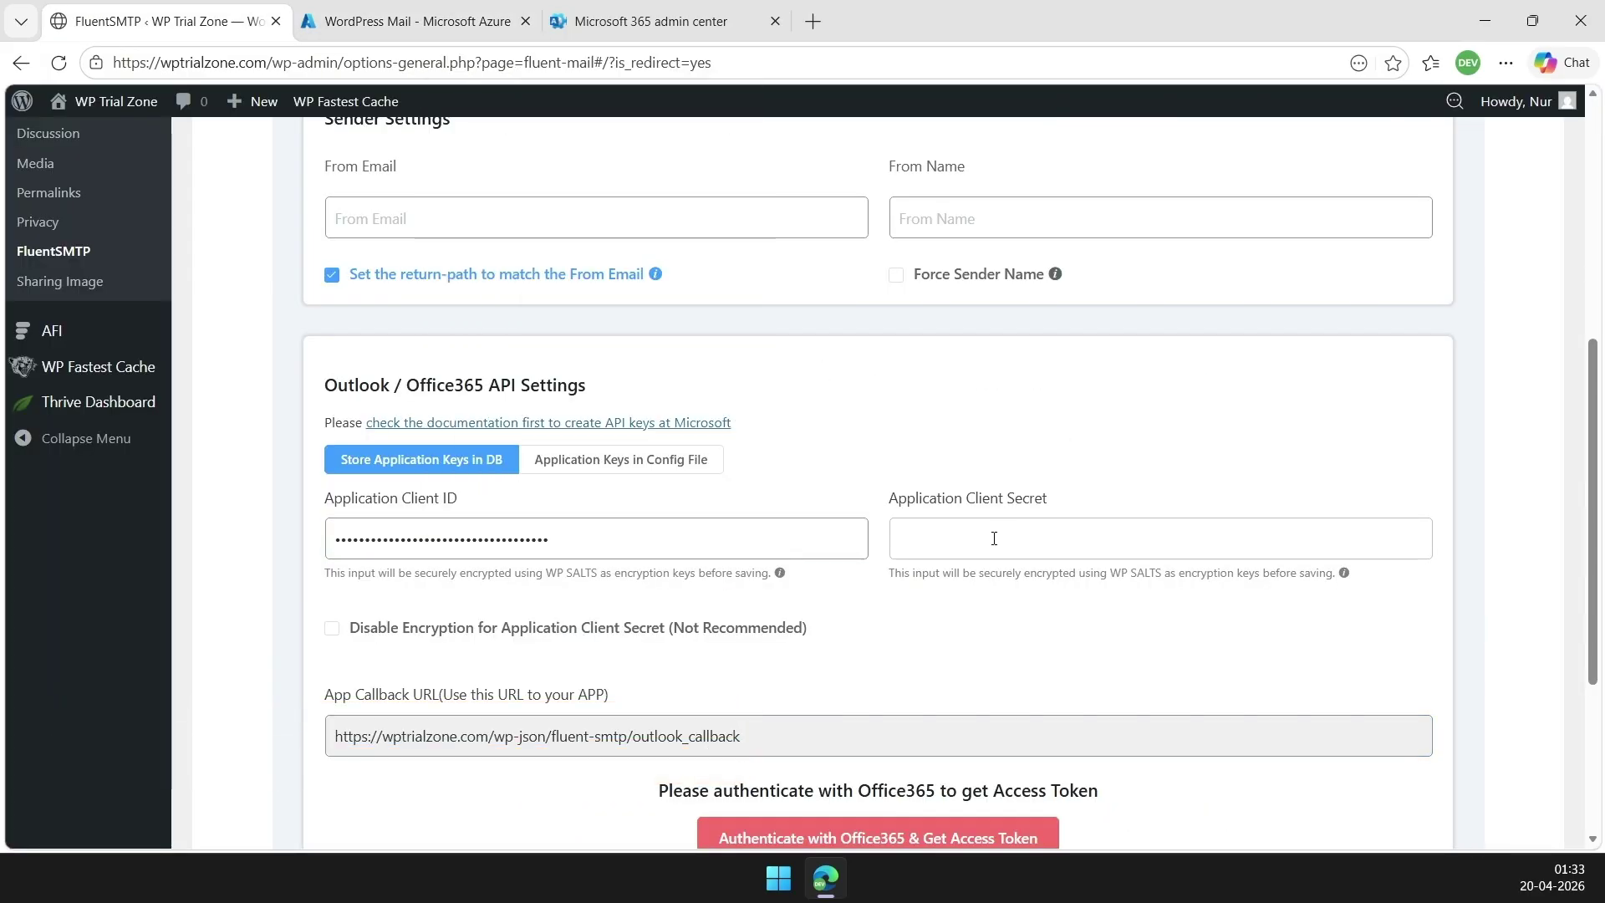
click(419, 27)
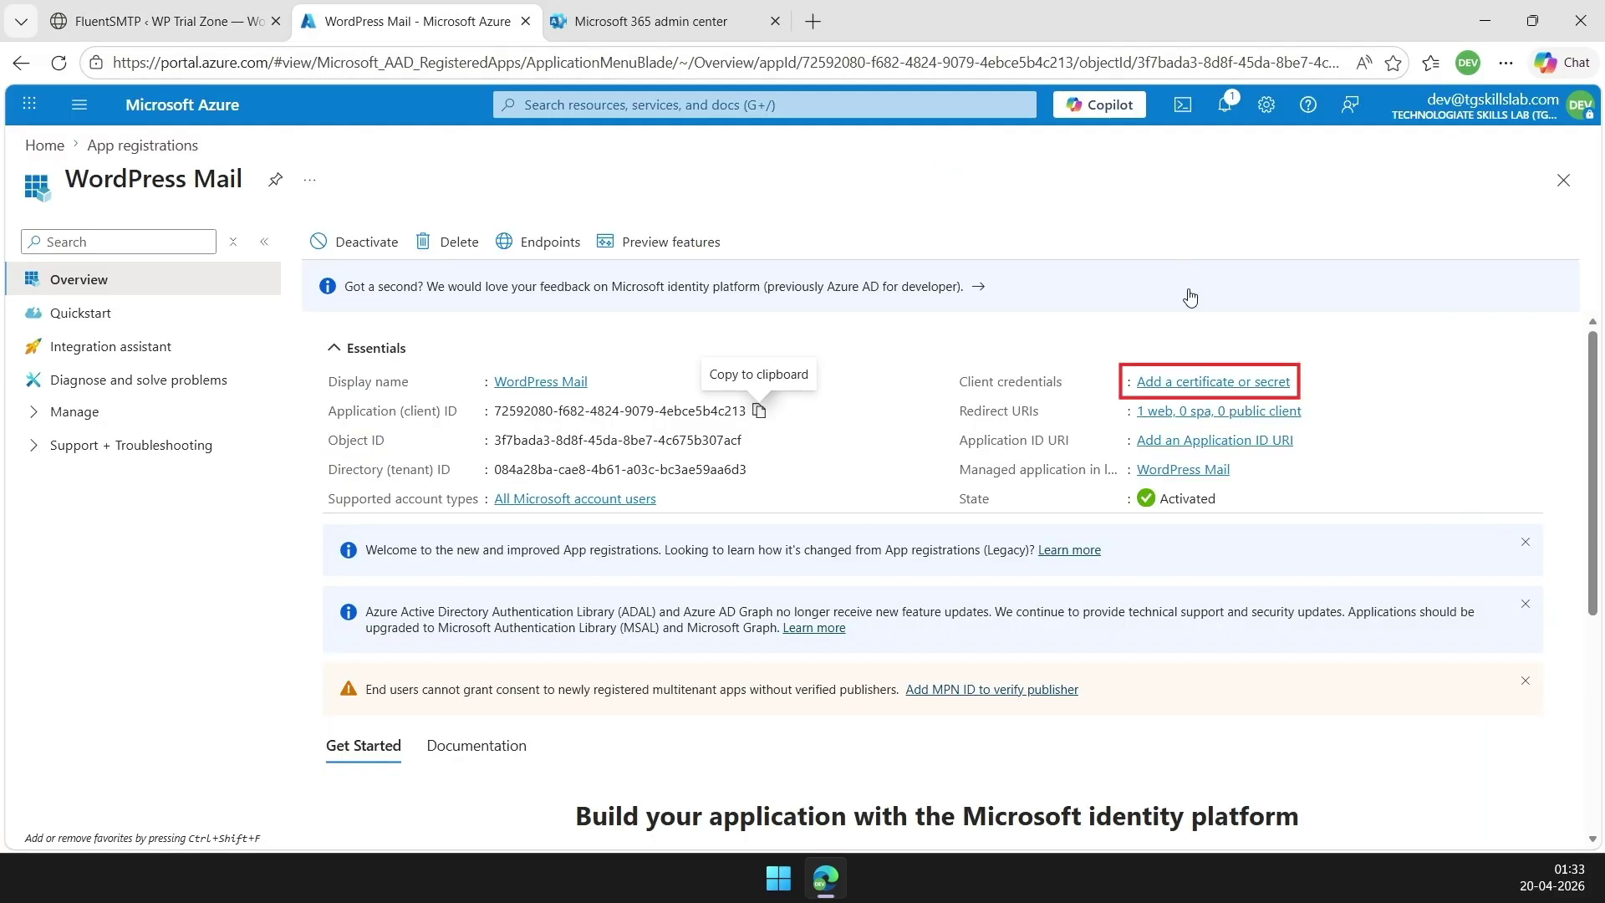
Add a new client secret named 'Fluent SMTP' that expires after 730 days
click(1239, 390)
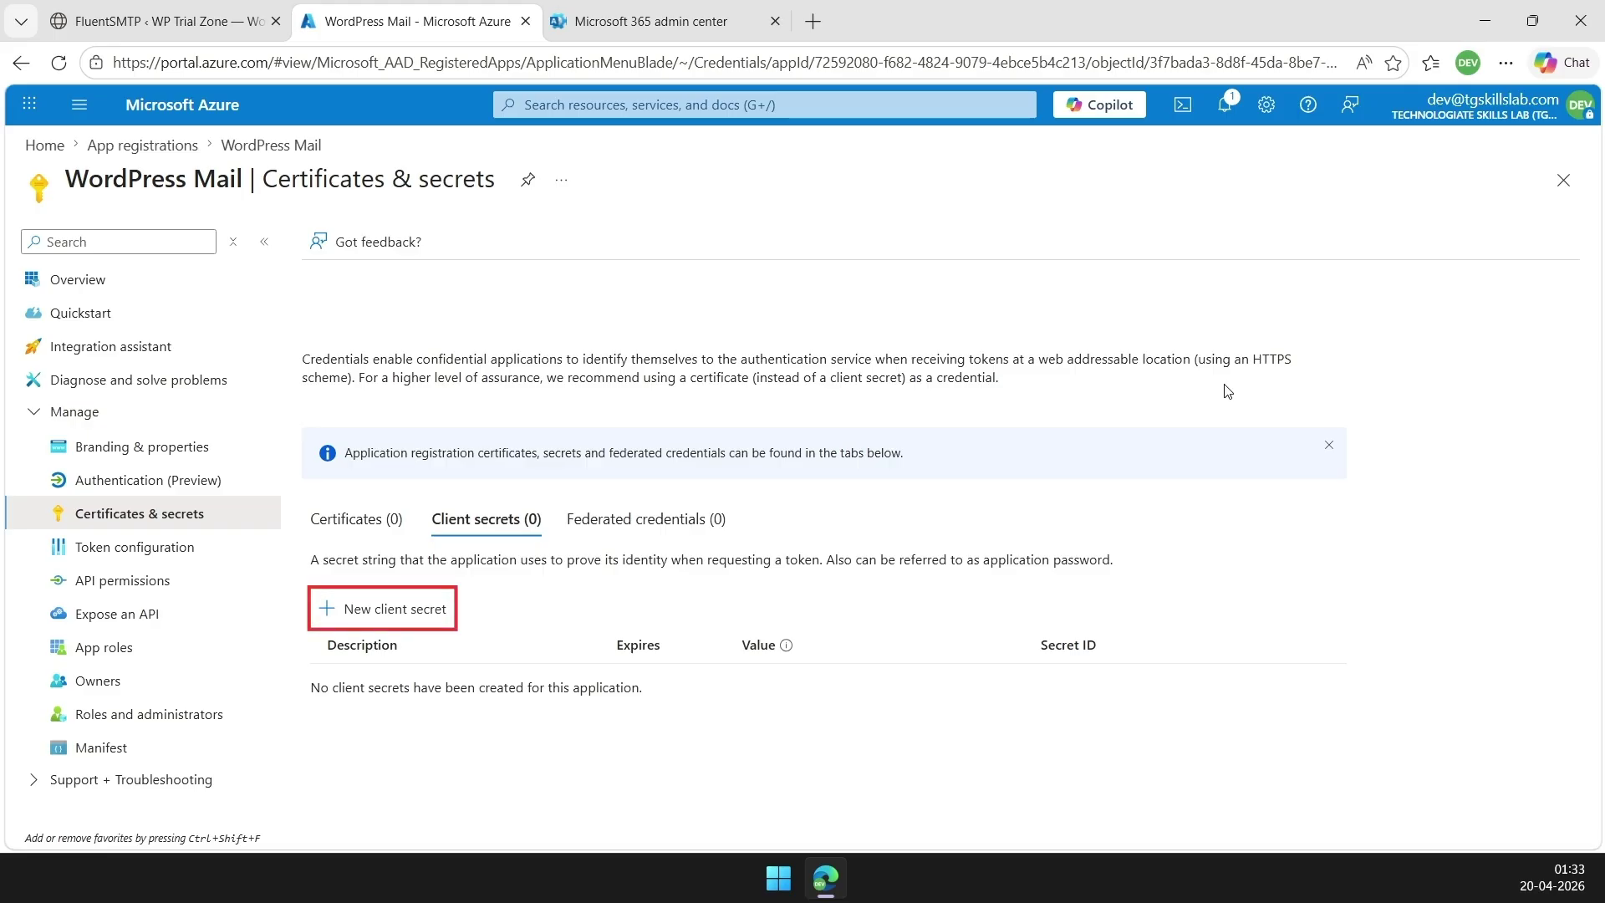
click(406, 618)
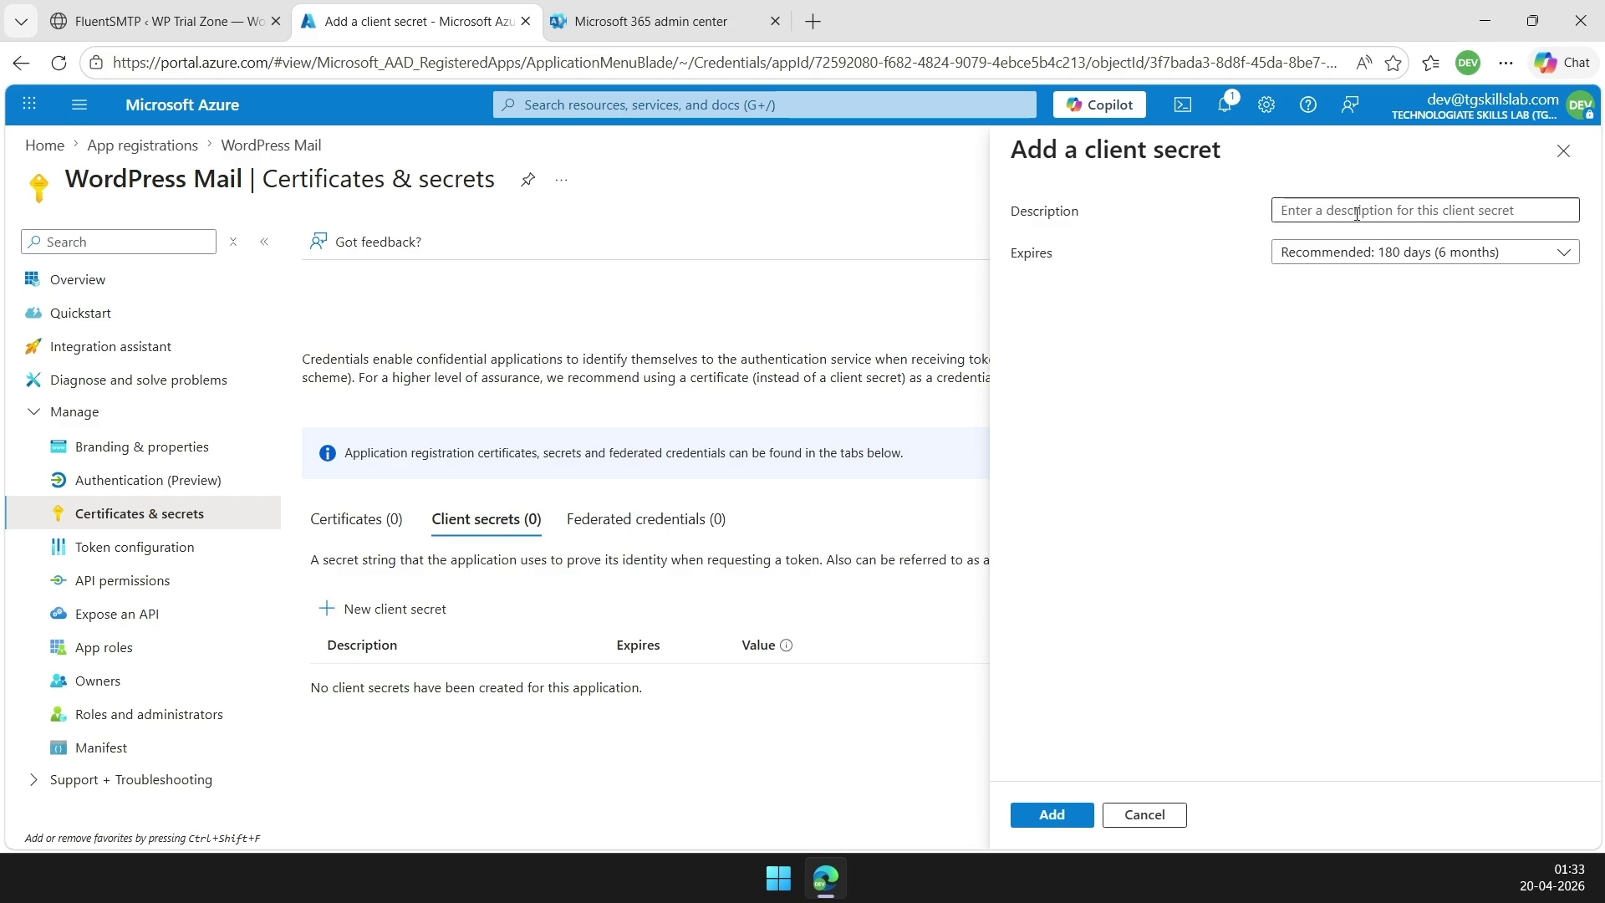
click(1357, 211)
text(Fluent SMTP)
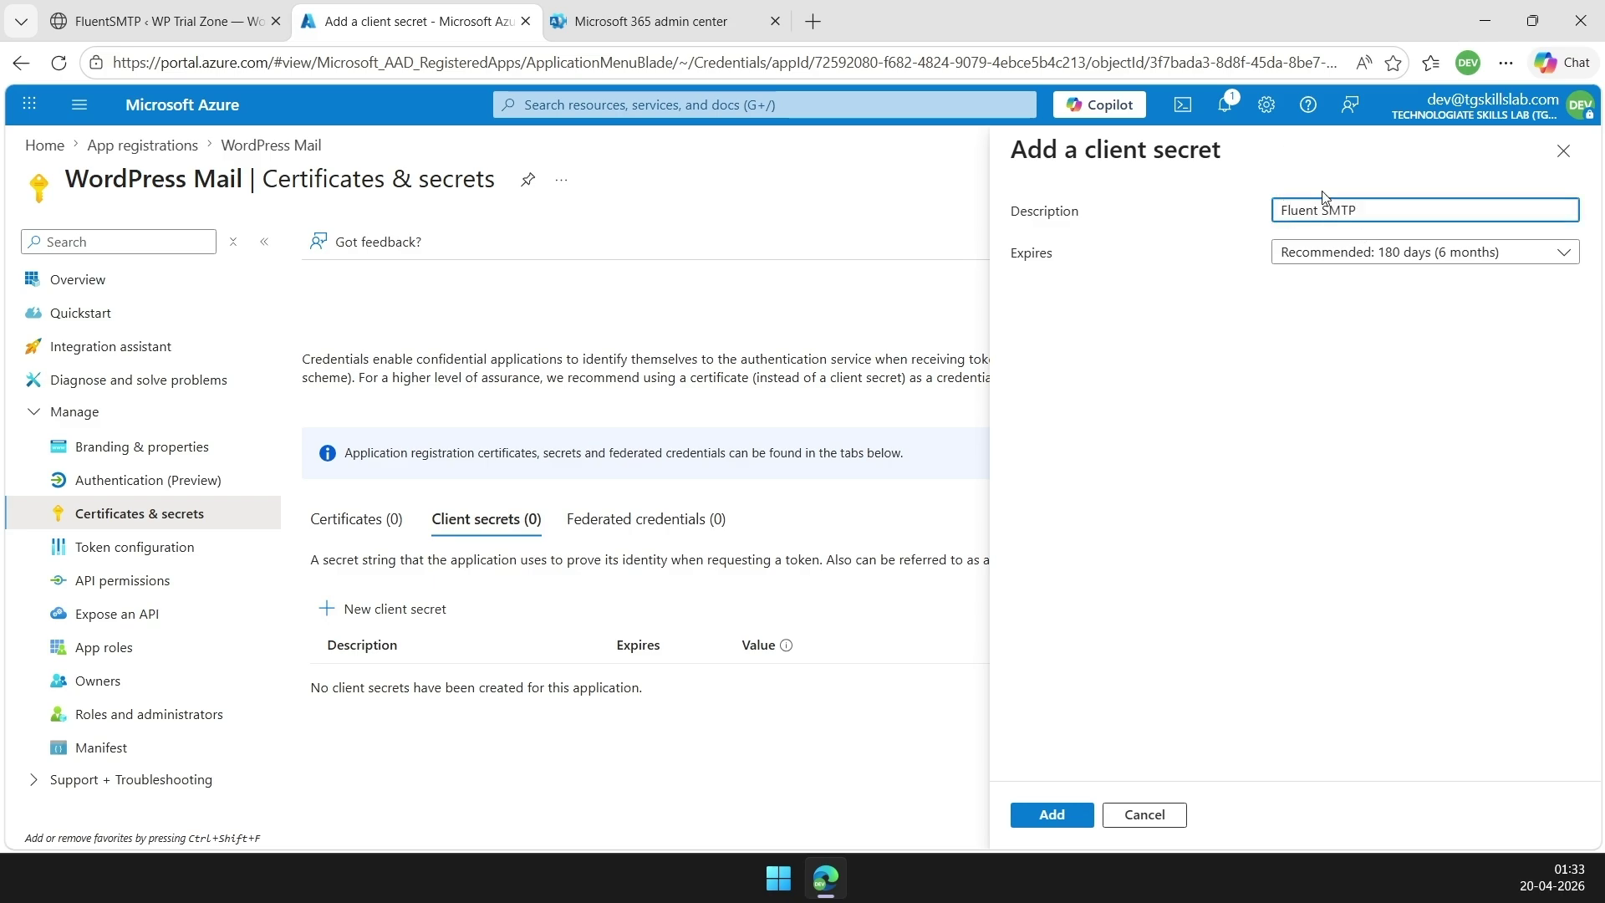
click(1321, 261)
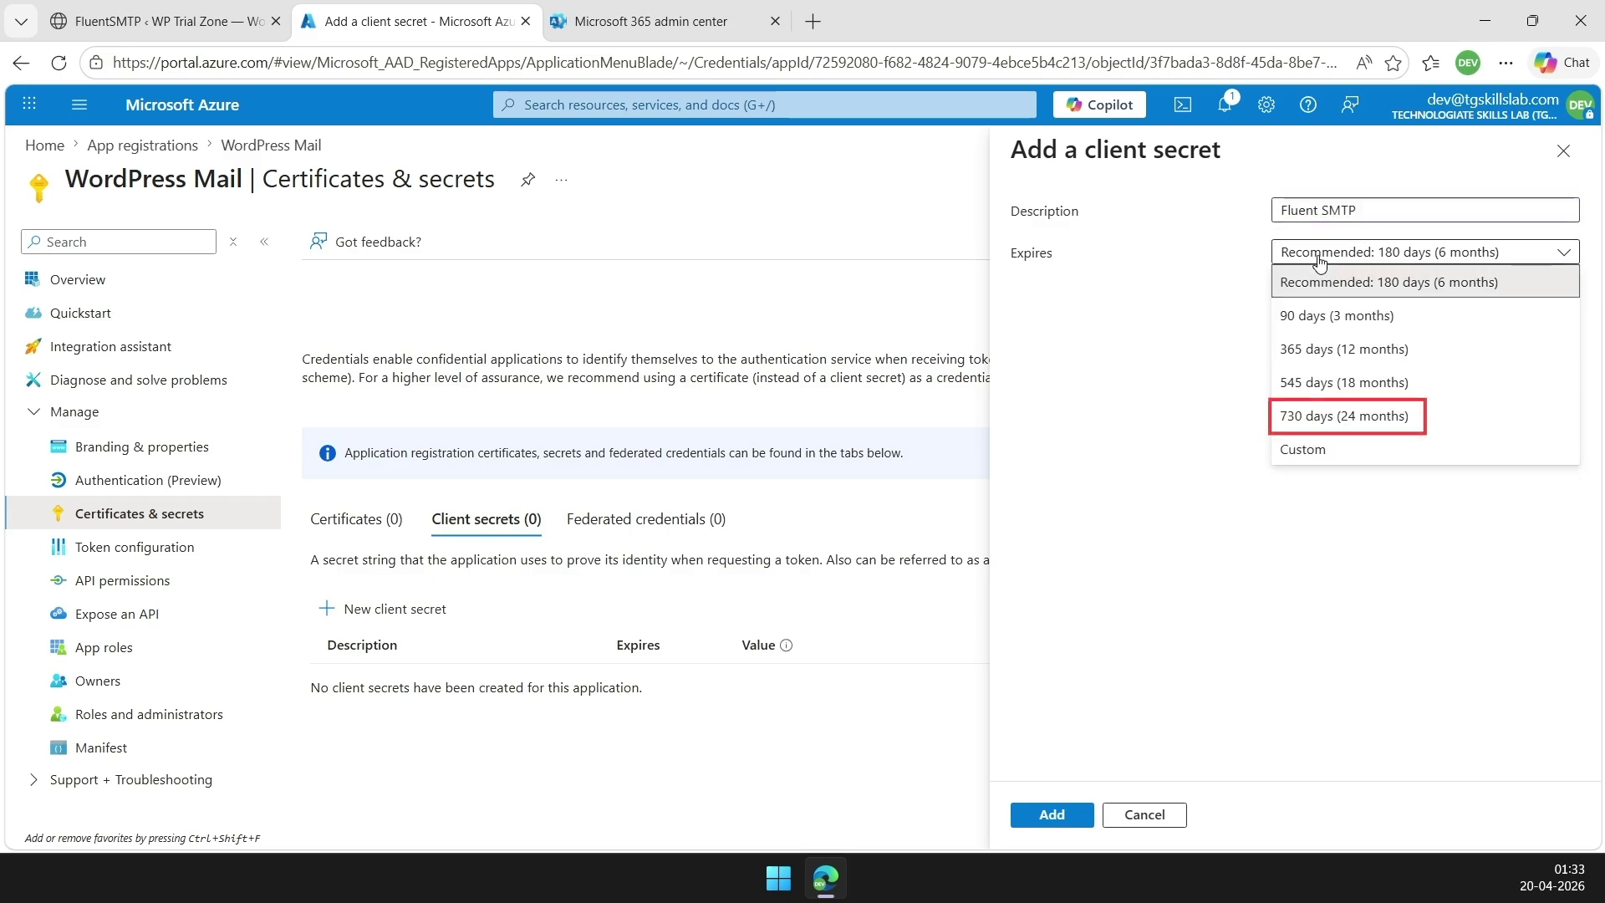
click(1335, 418)
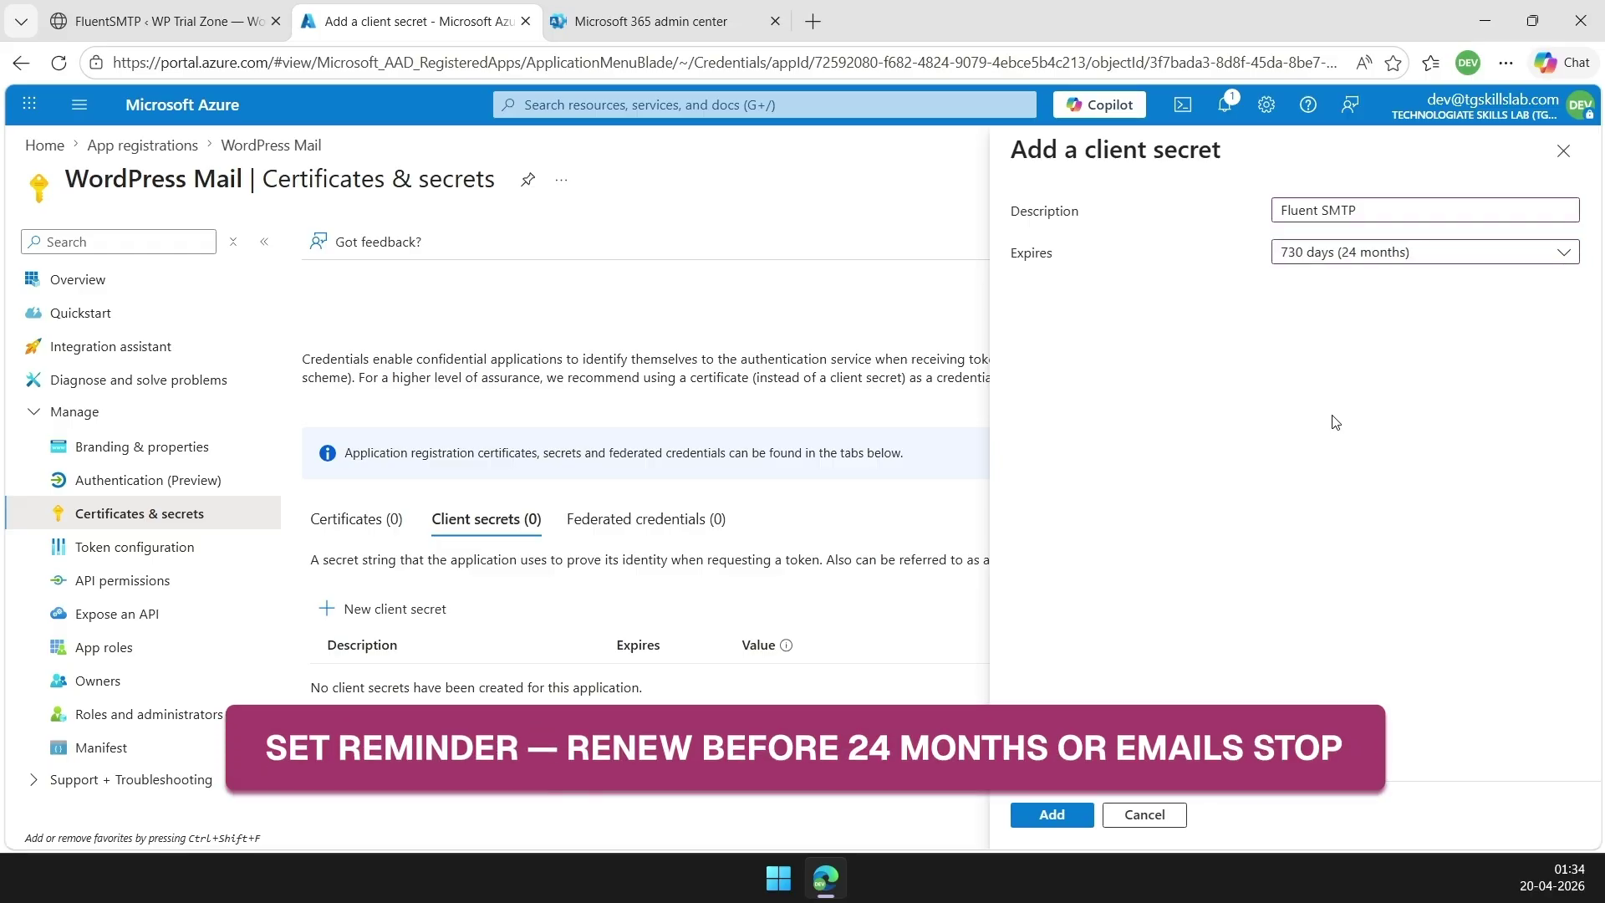
click(1052, 814)
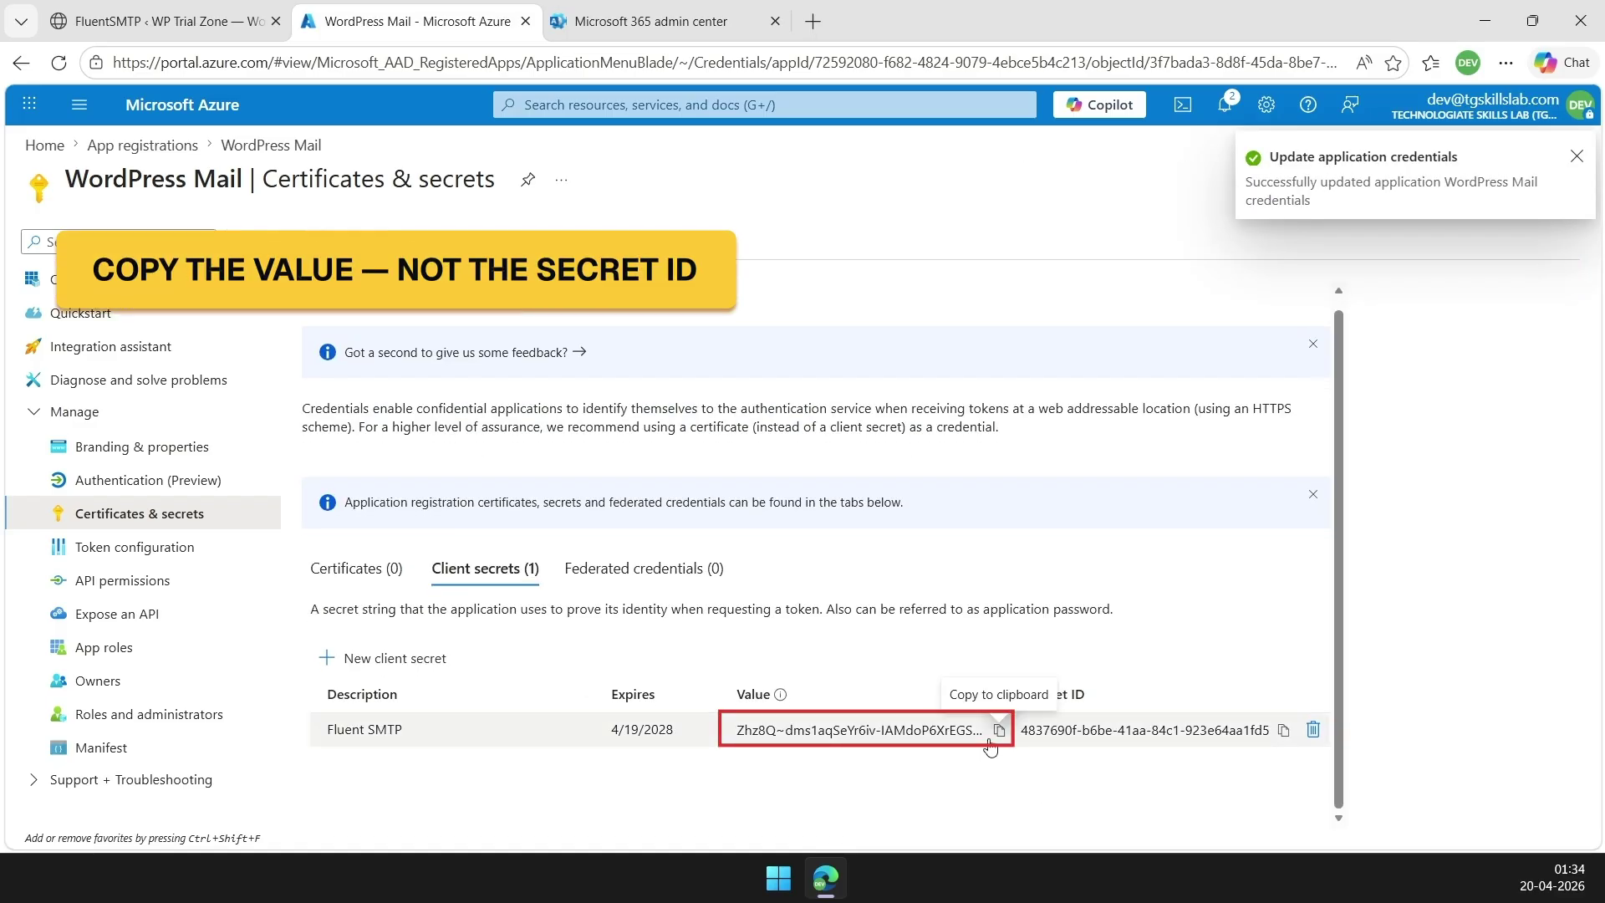
Copy the new secret's value and bring up paste options in FluentSMTP's client secret field
click(1001, 732)
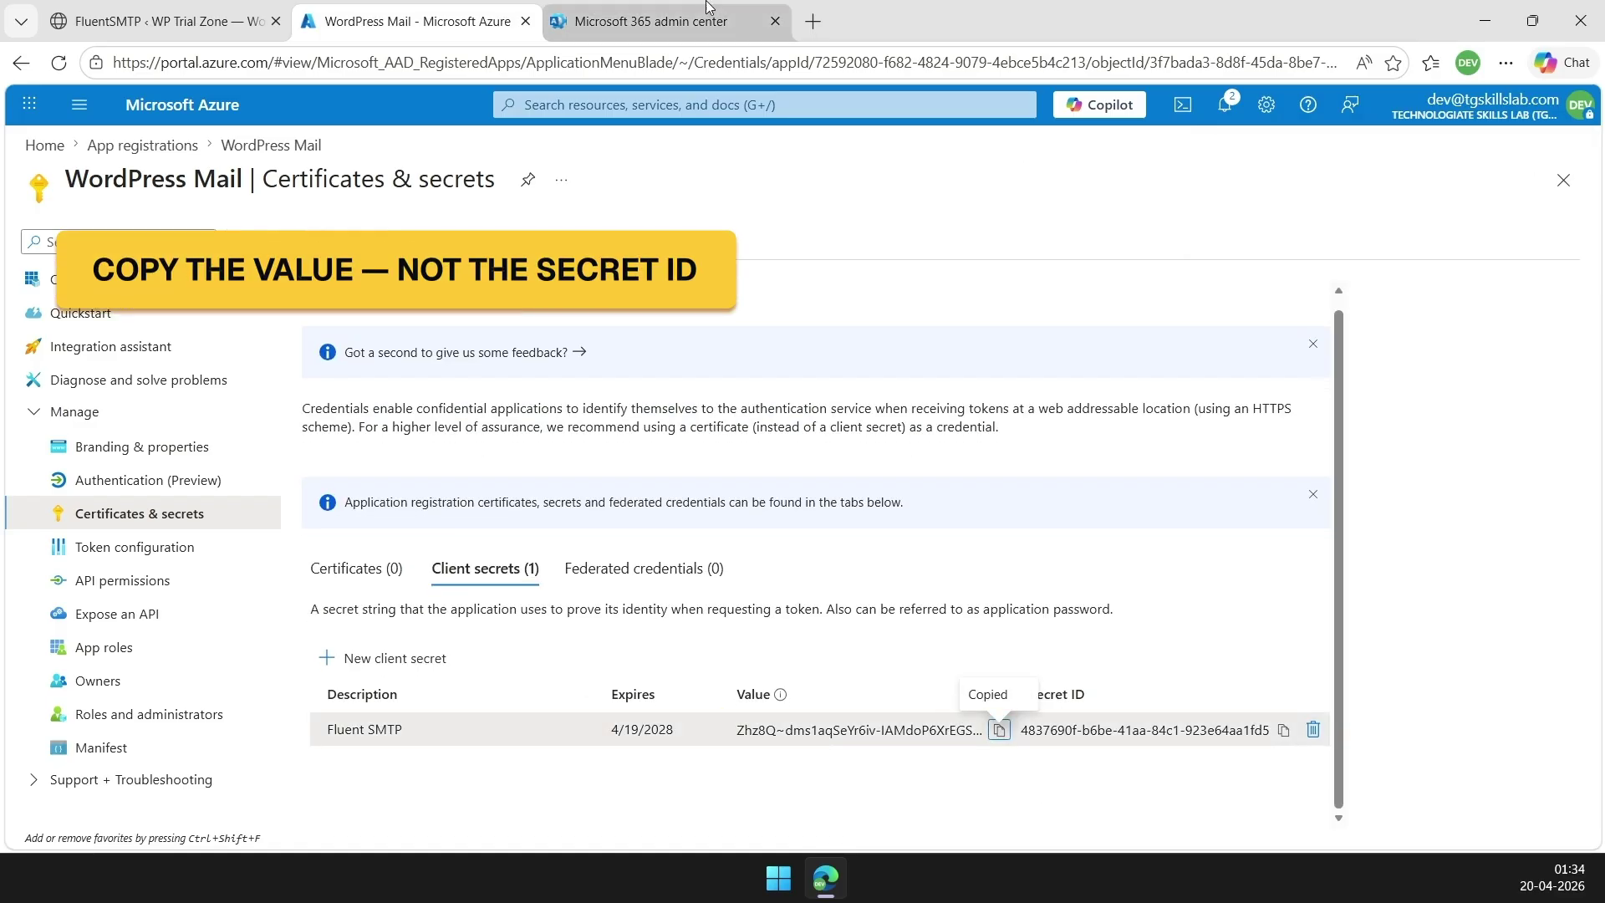
key(ctrl+1)
right_click(961, 538)
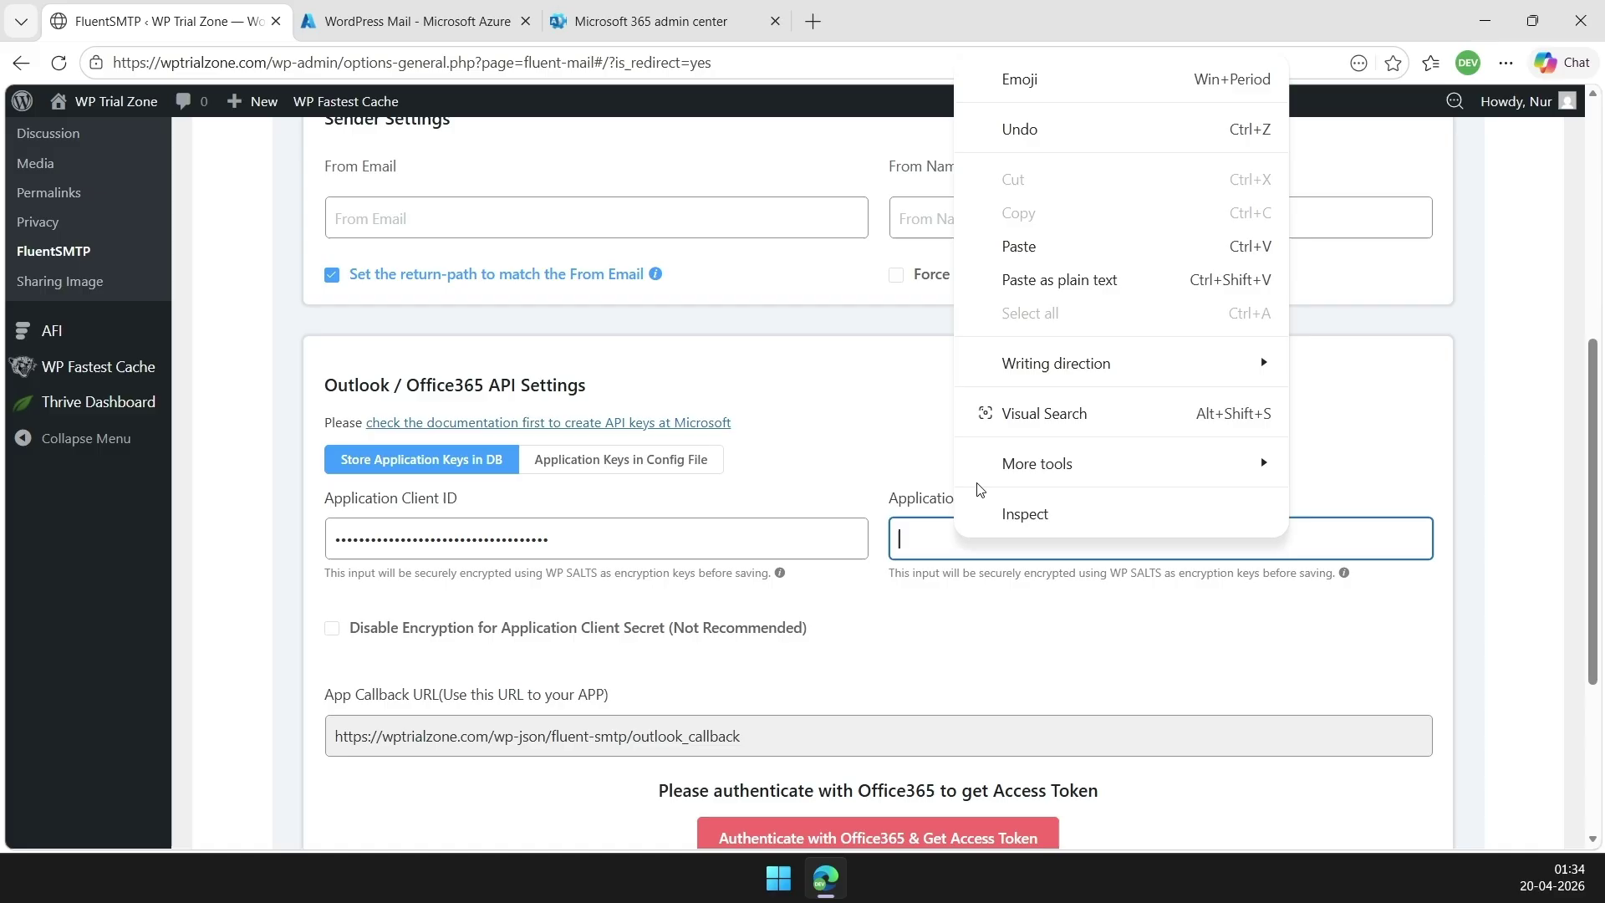
Paste the client secret as plain text, then enter the From Email address and From Name
click(1003, 276)
scroll(466, 523, up, 3)
click(465, 523)
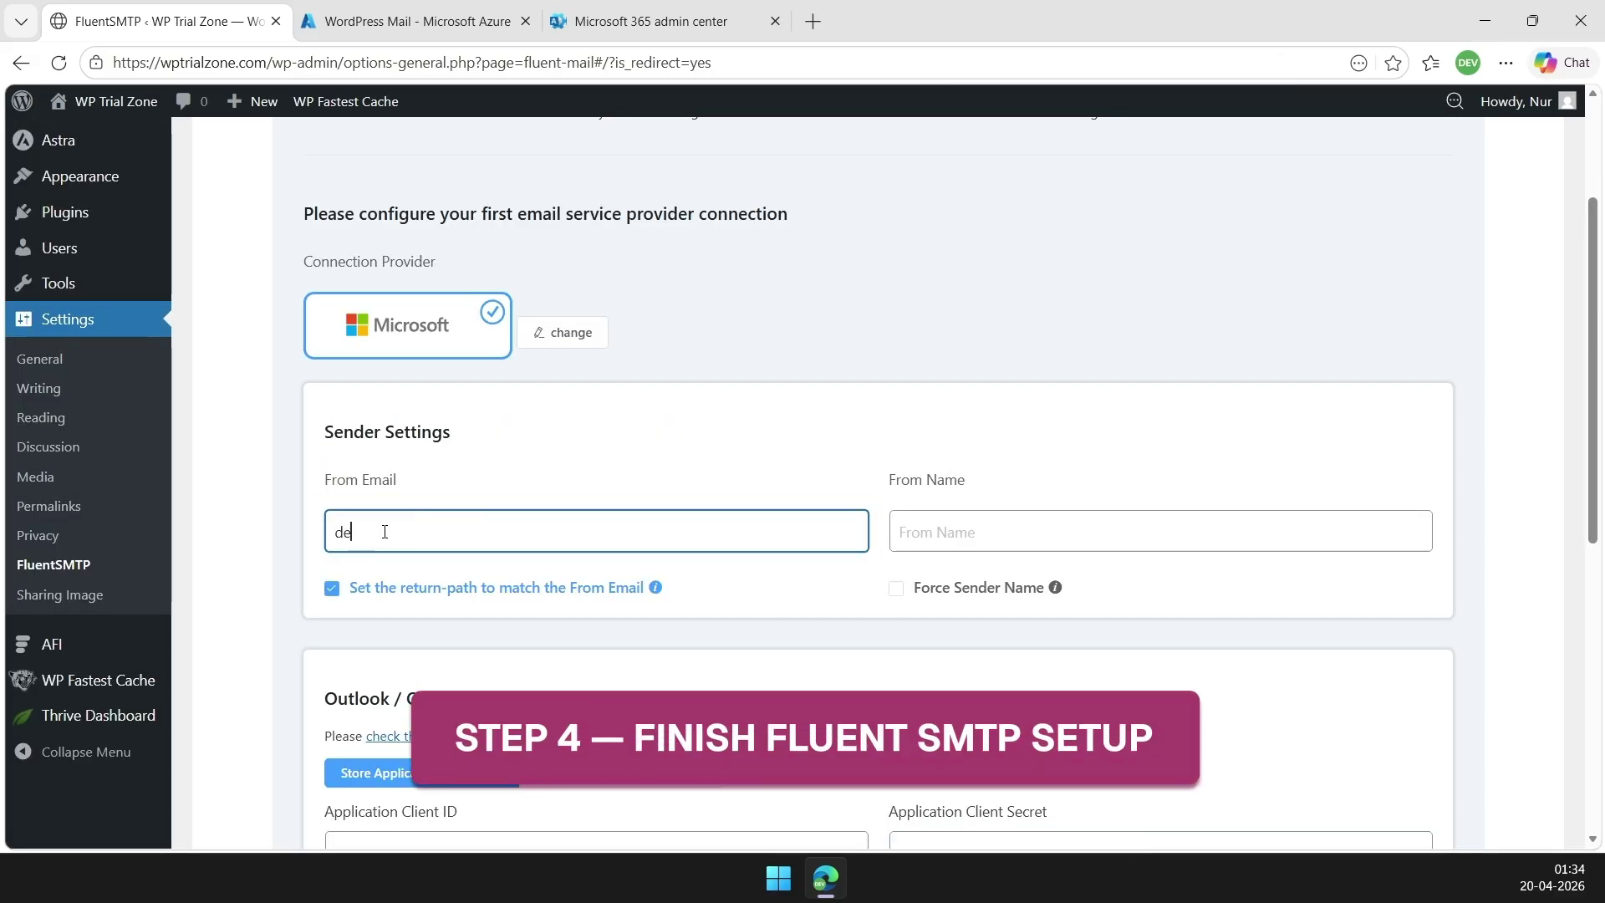
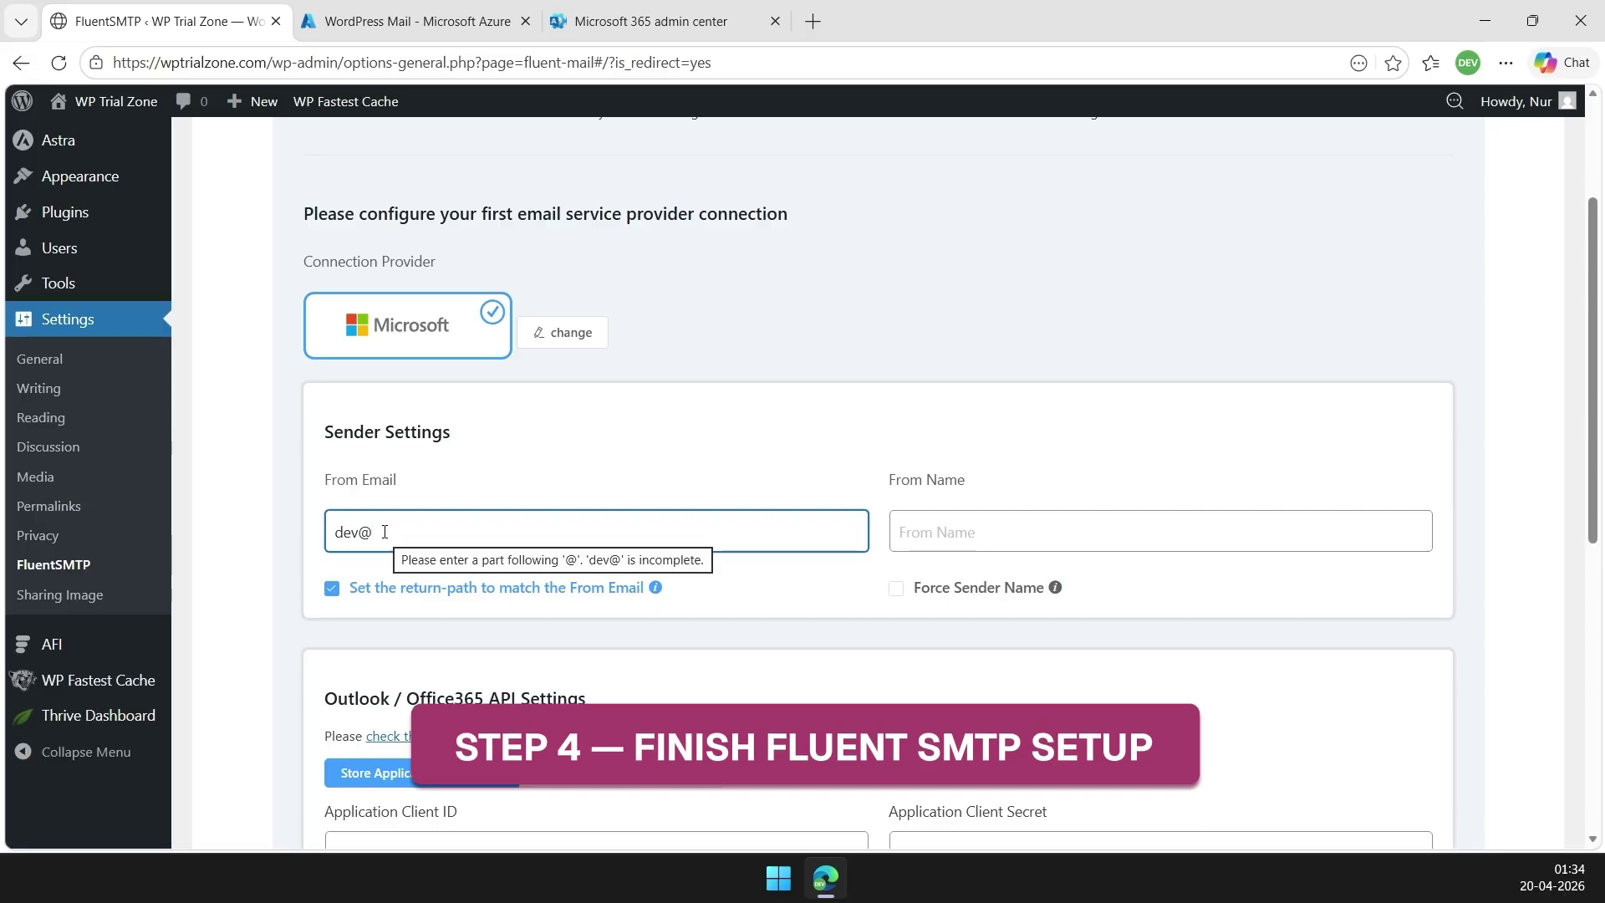
click(957, 535)
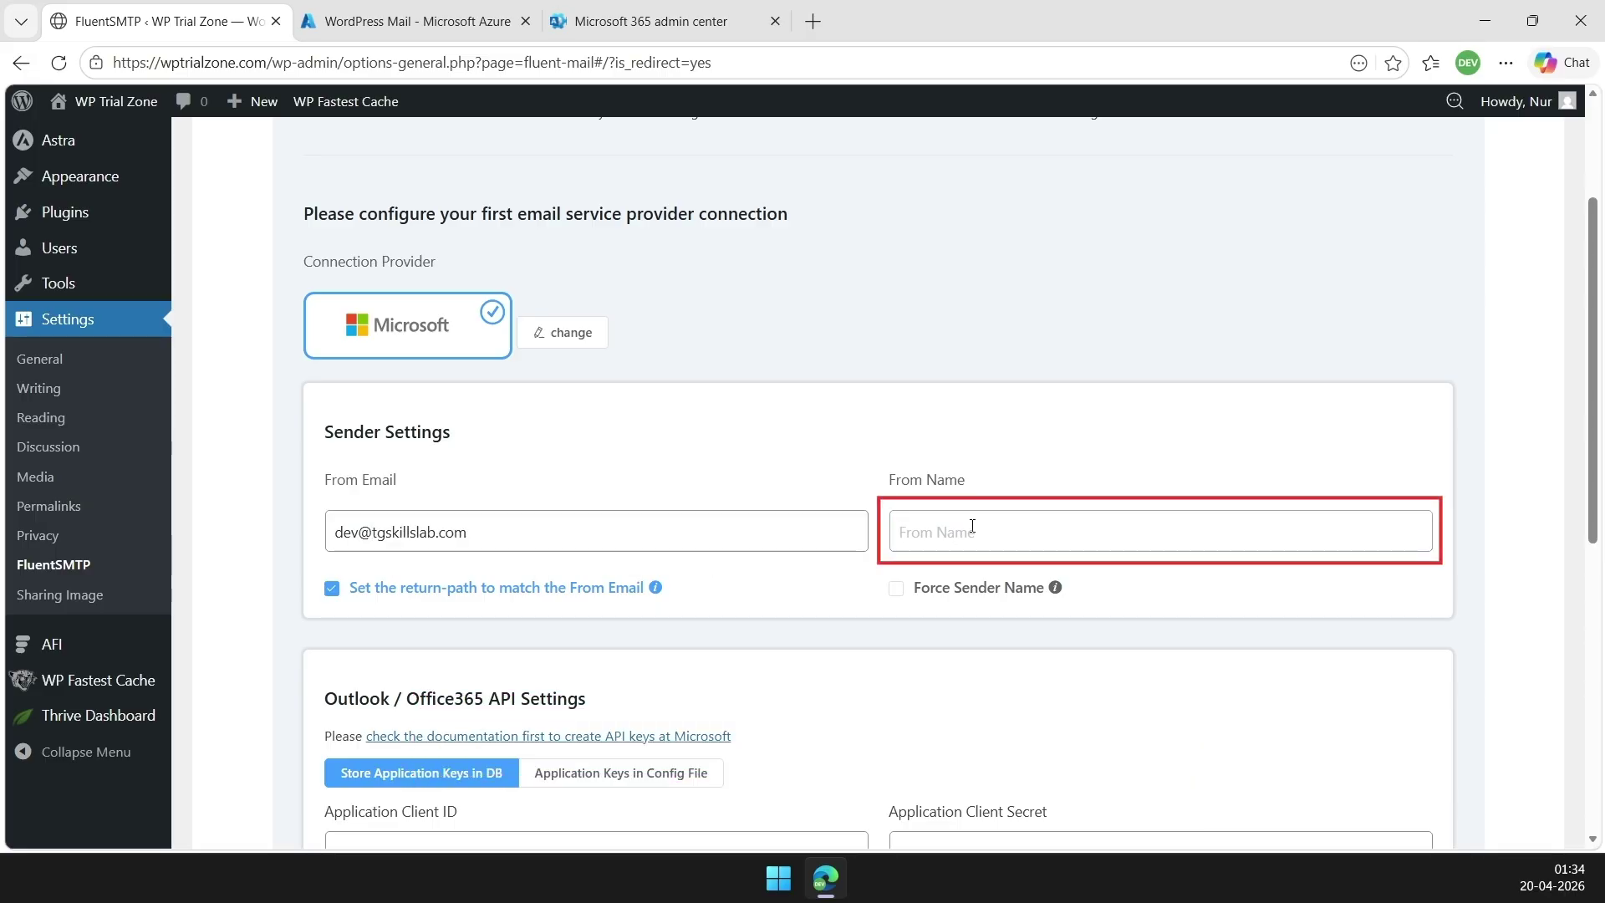
text(Dev)
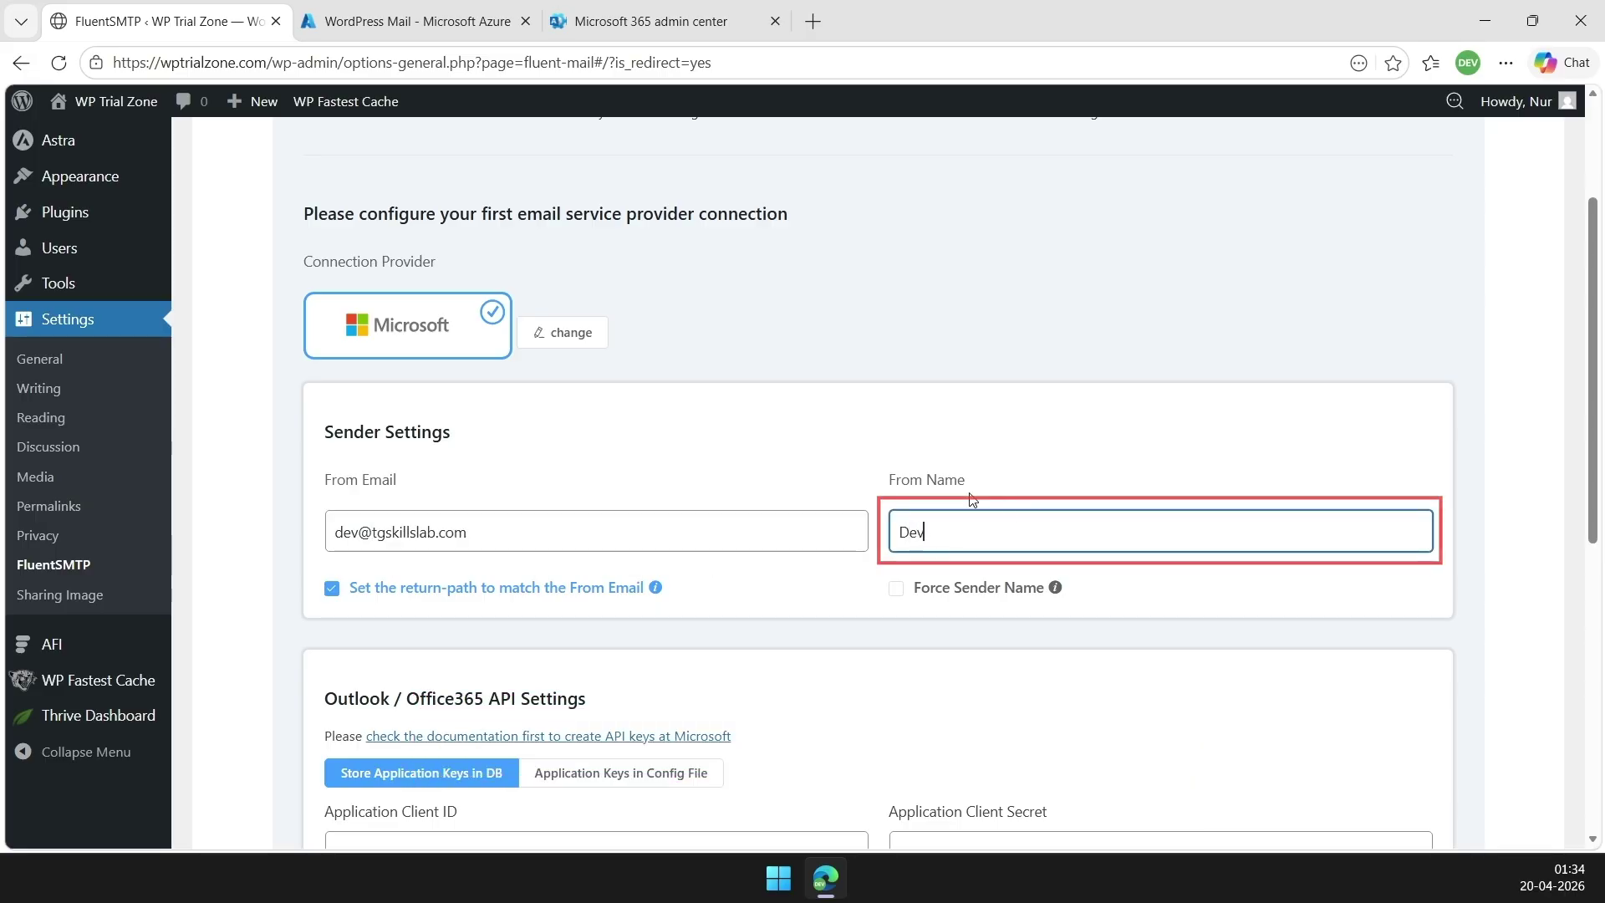
scroll(1019, 490, down, 6)
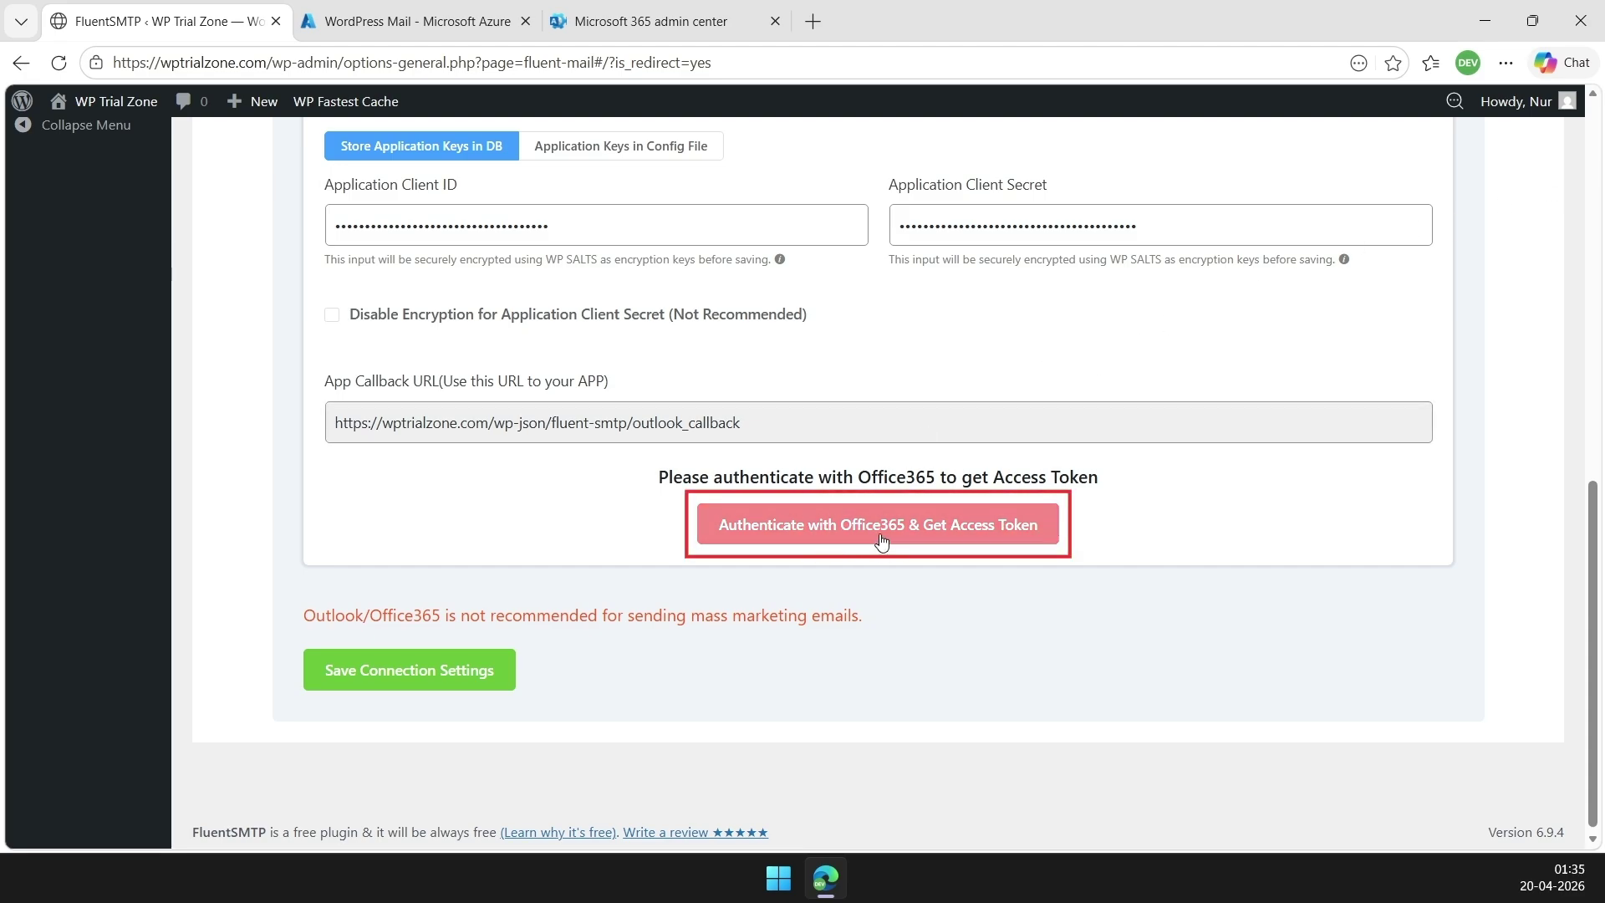
Authenticate with Office365 using the signed-in work account and accept the requested permissions
click(952, 539)
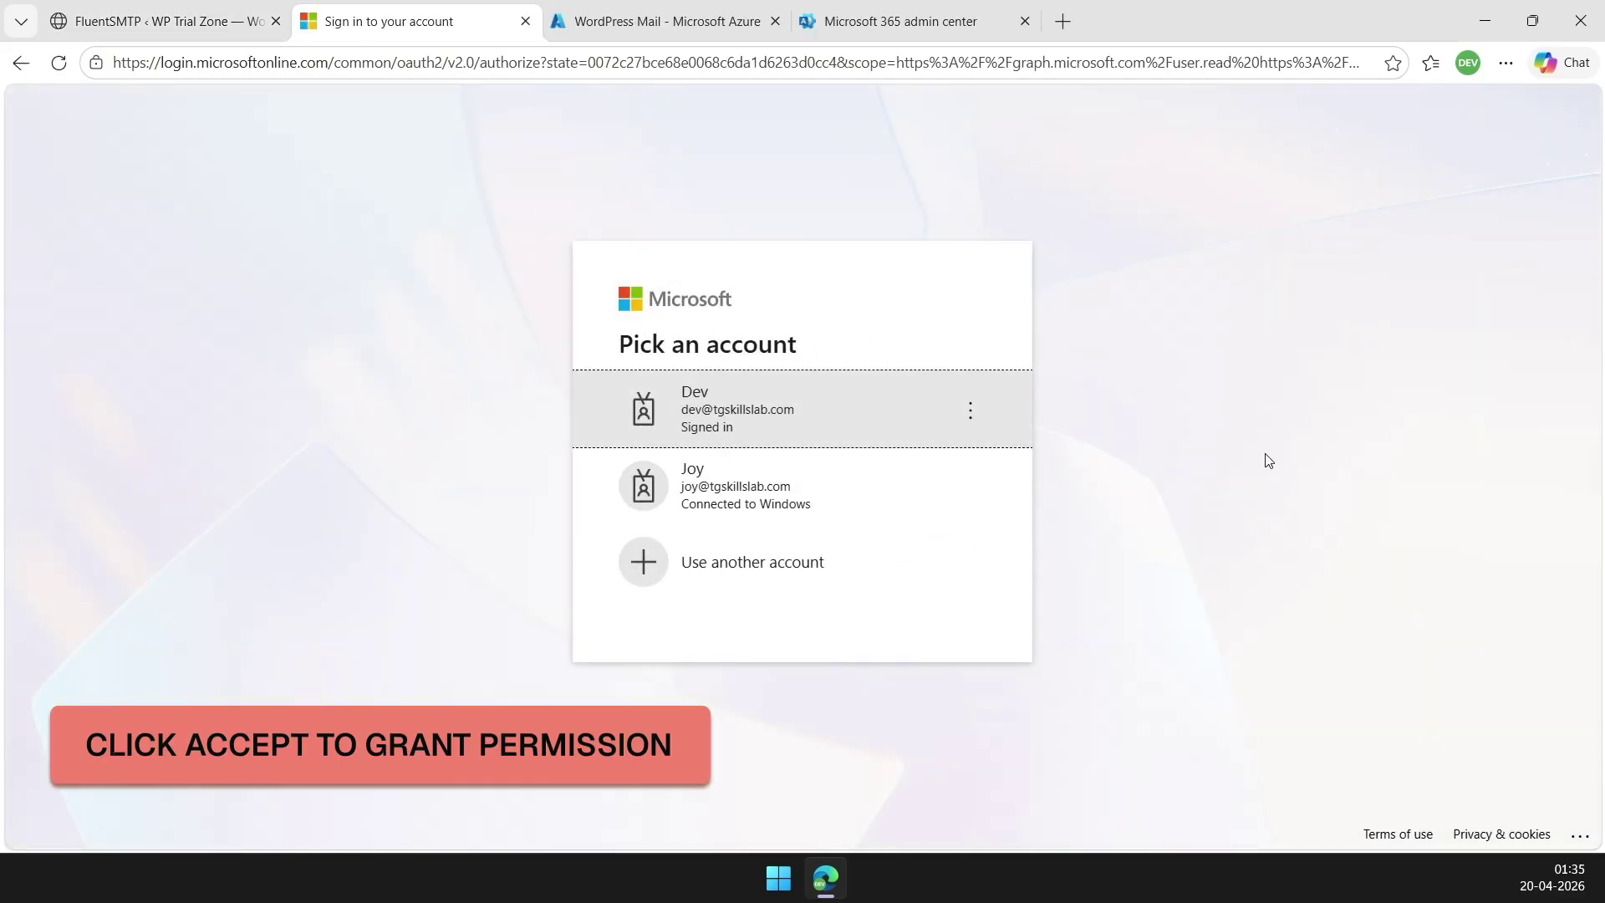
click(767, 409)
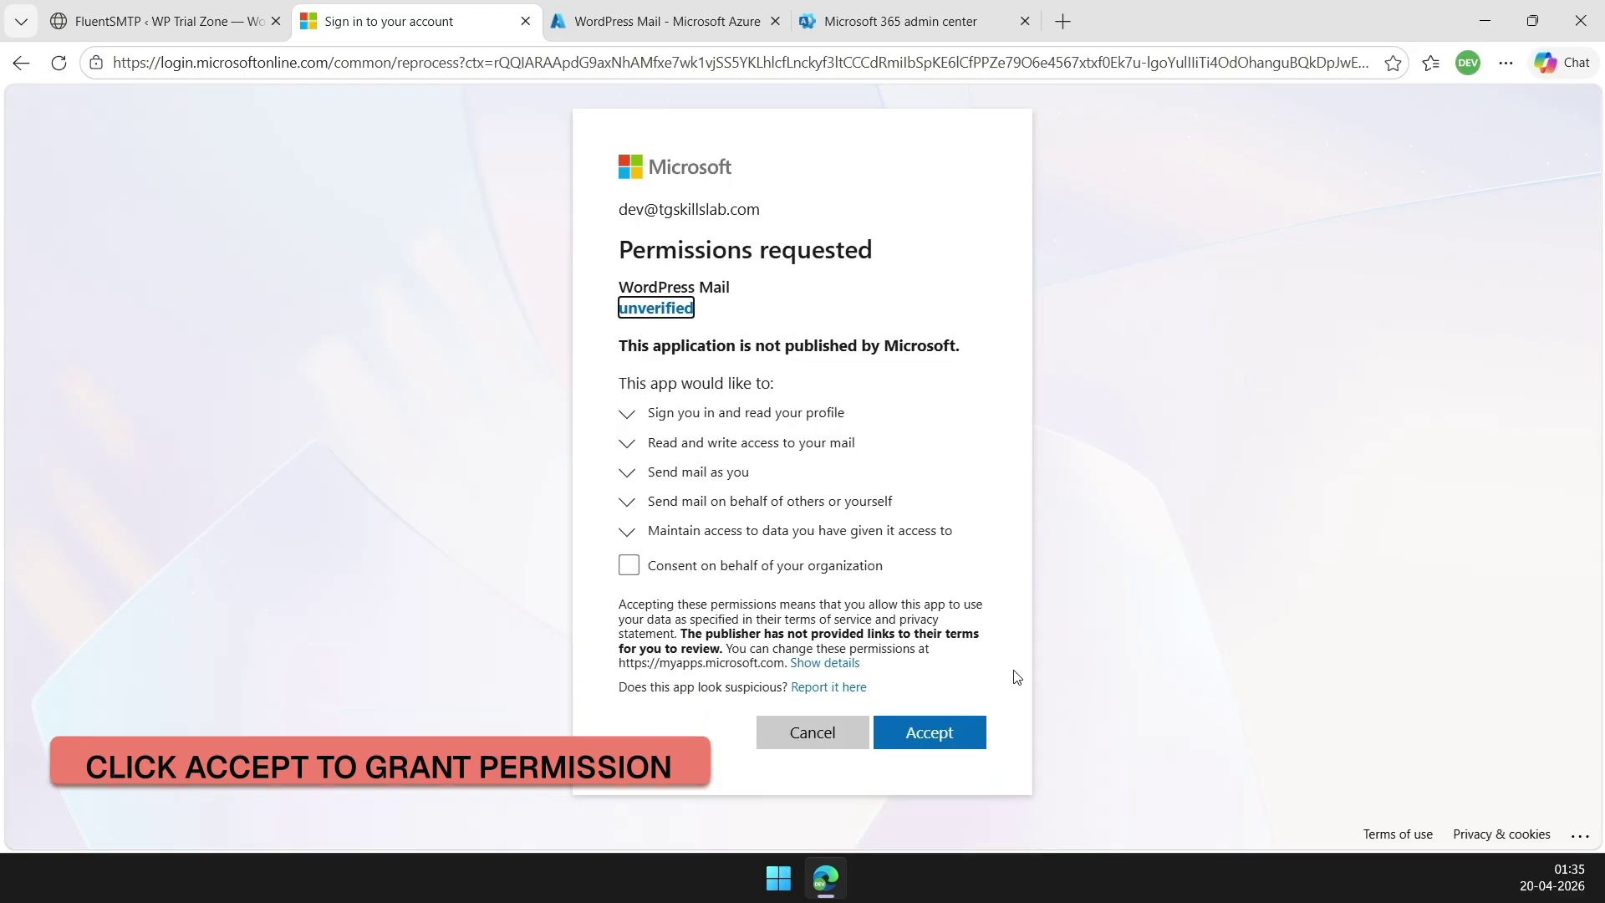
click(945, 733)
Enlarge the access code box, select the whole access code, and copy it
drag(606, 531, 723, 832)
scroll(799, 631, down, 1)
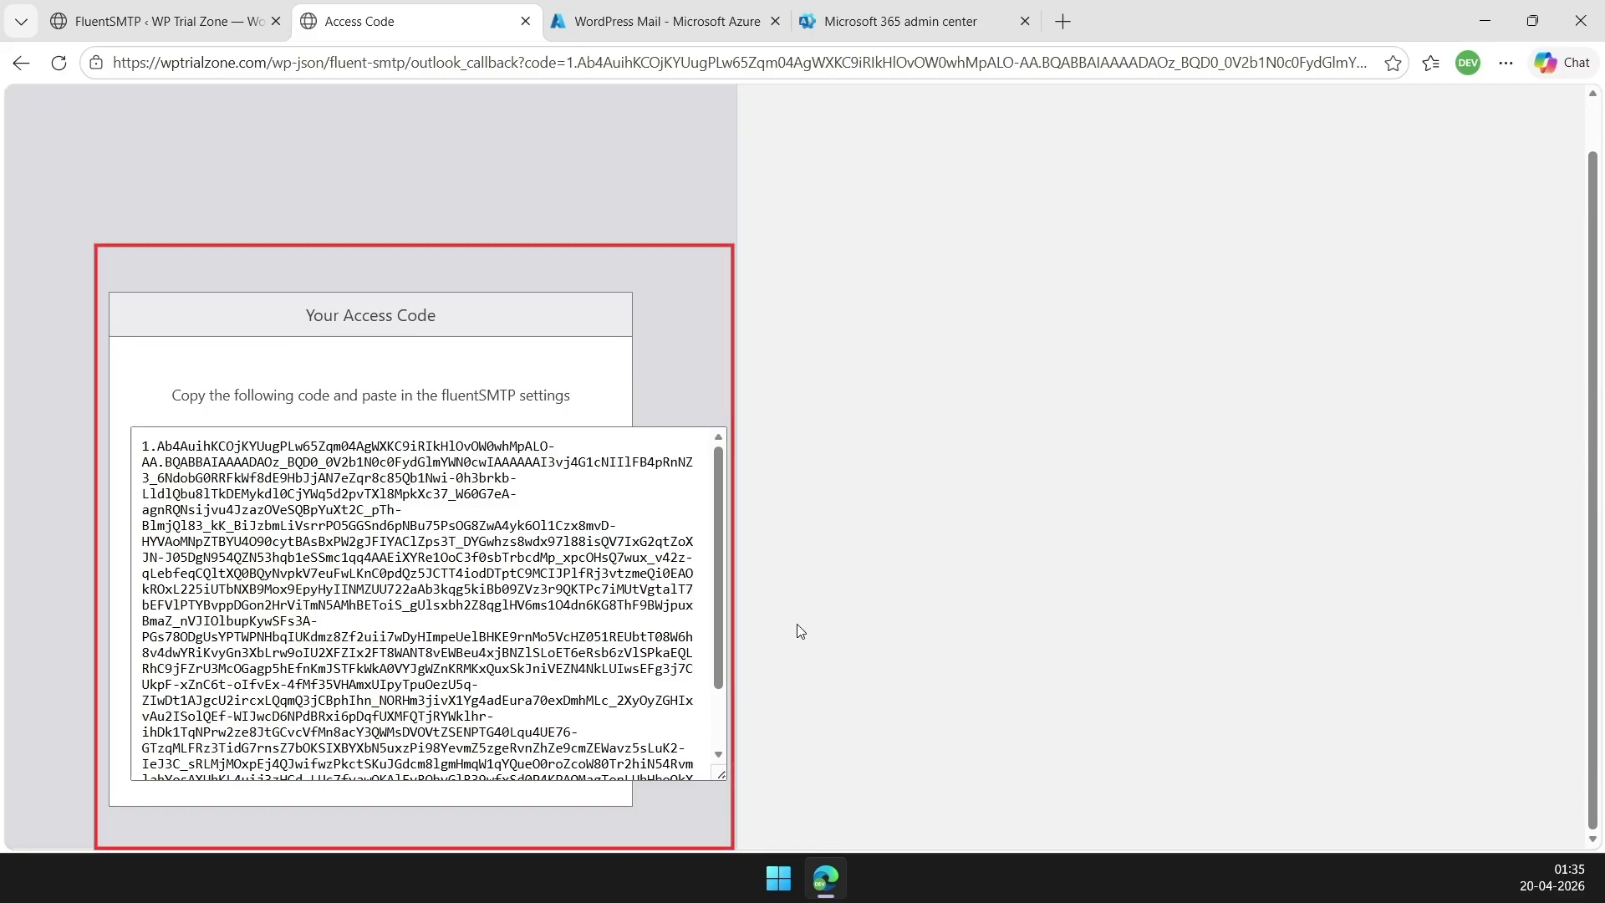
scroll(454, 759, down, 1)
drag(454, 759, 141, 446)
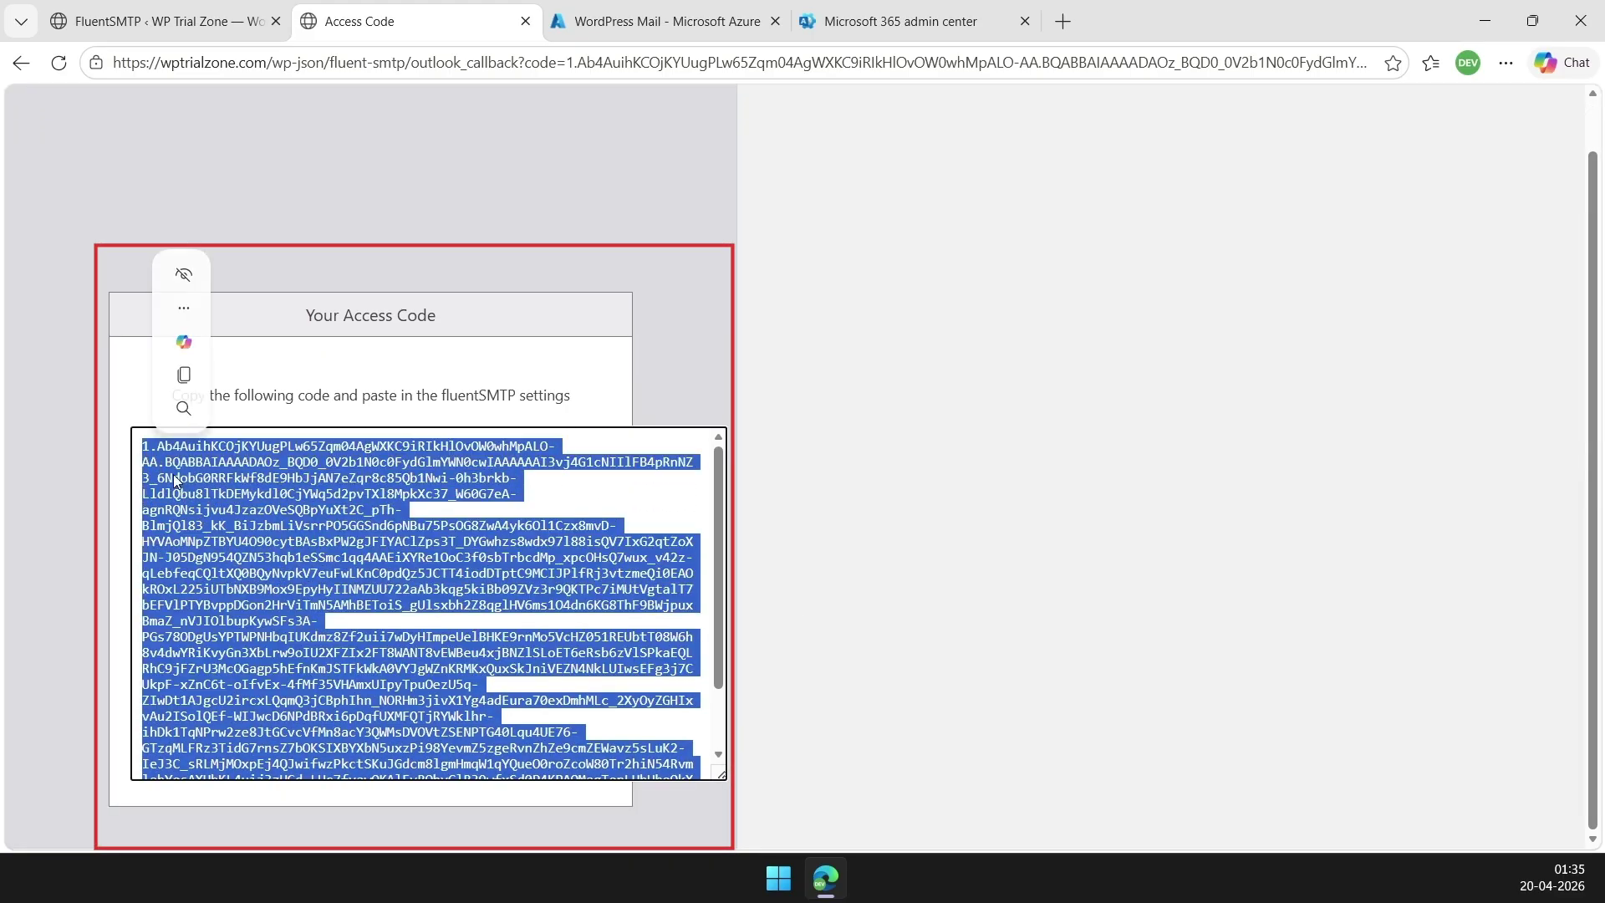
right_click(210, 489)
click(318, 117)
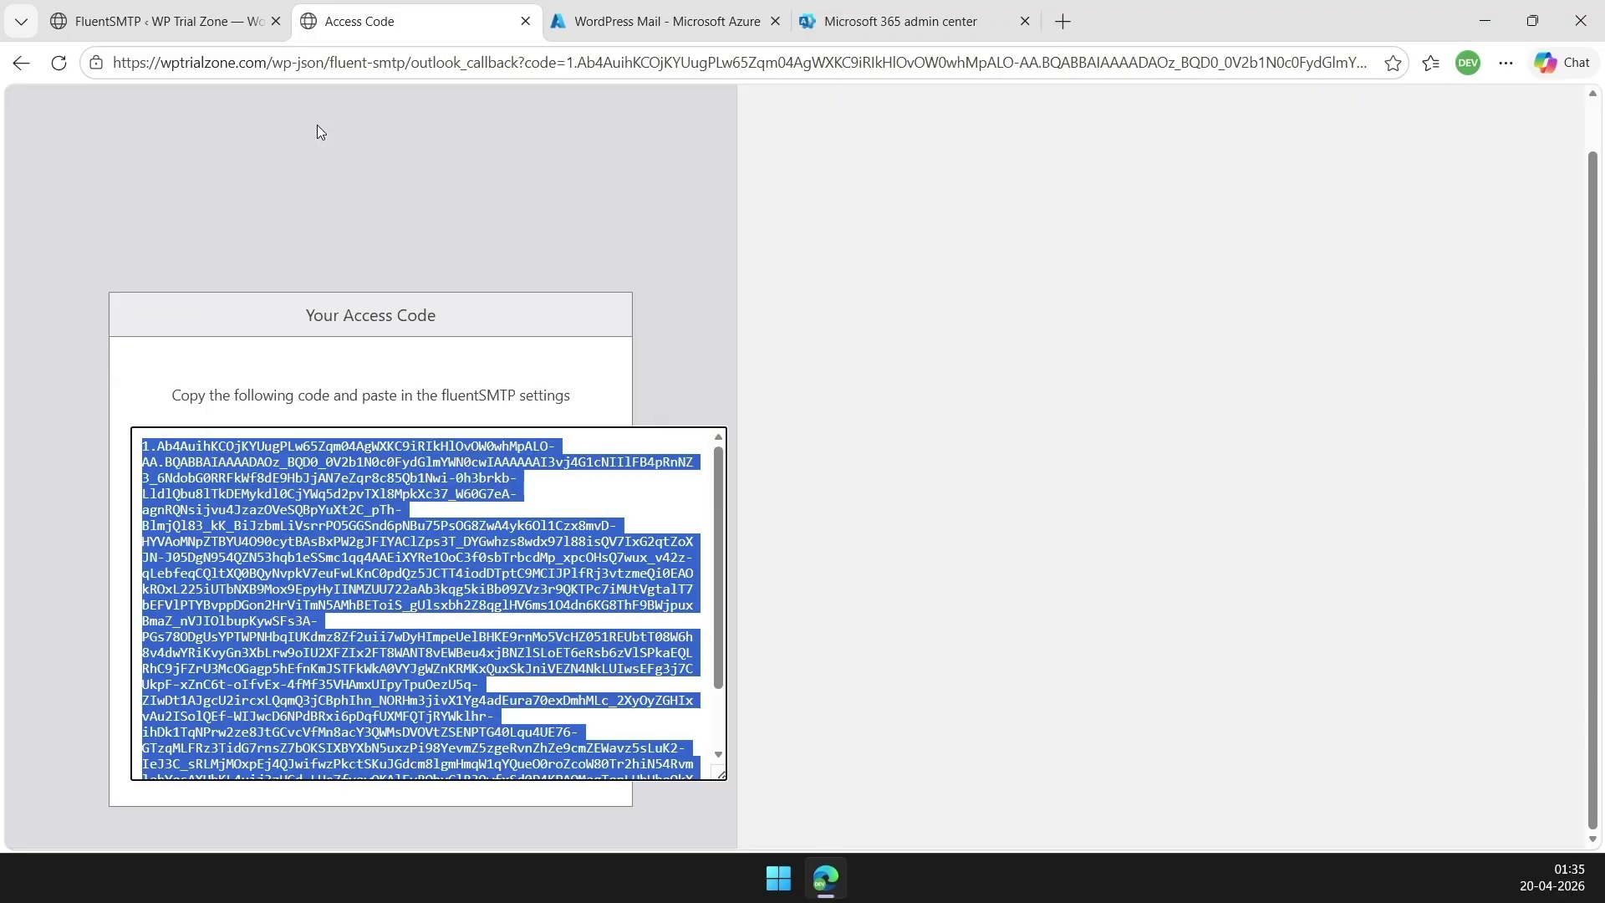
Paste the access code into Access Token, save the connection settings, and decline Edge's password save
click(159, 21)
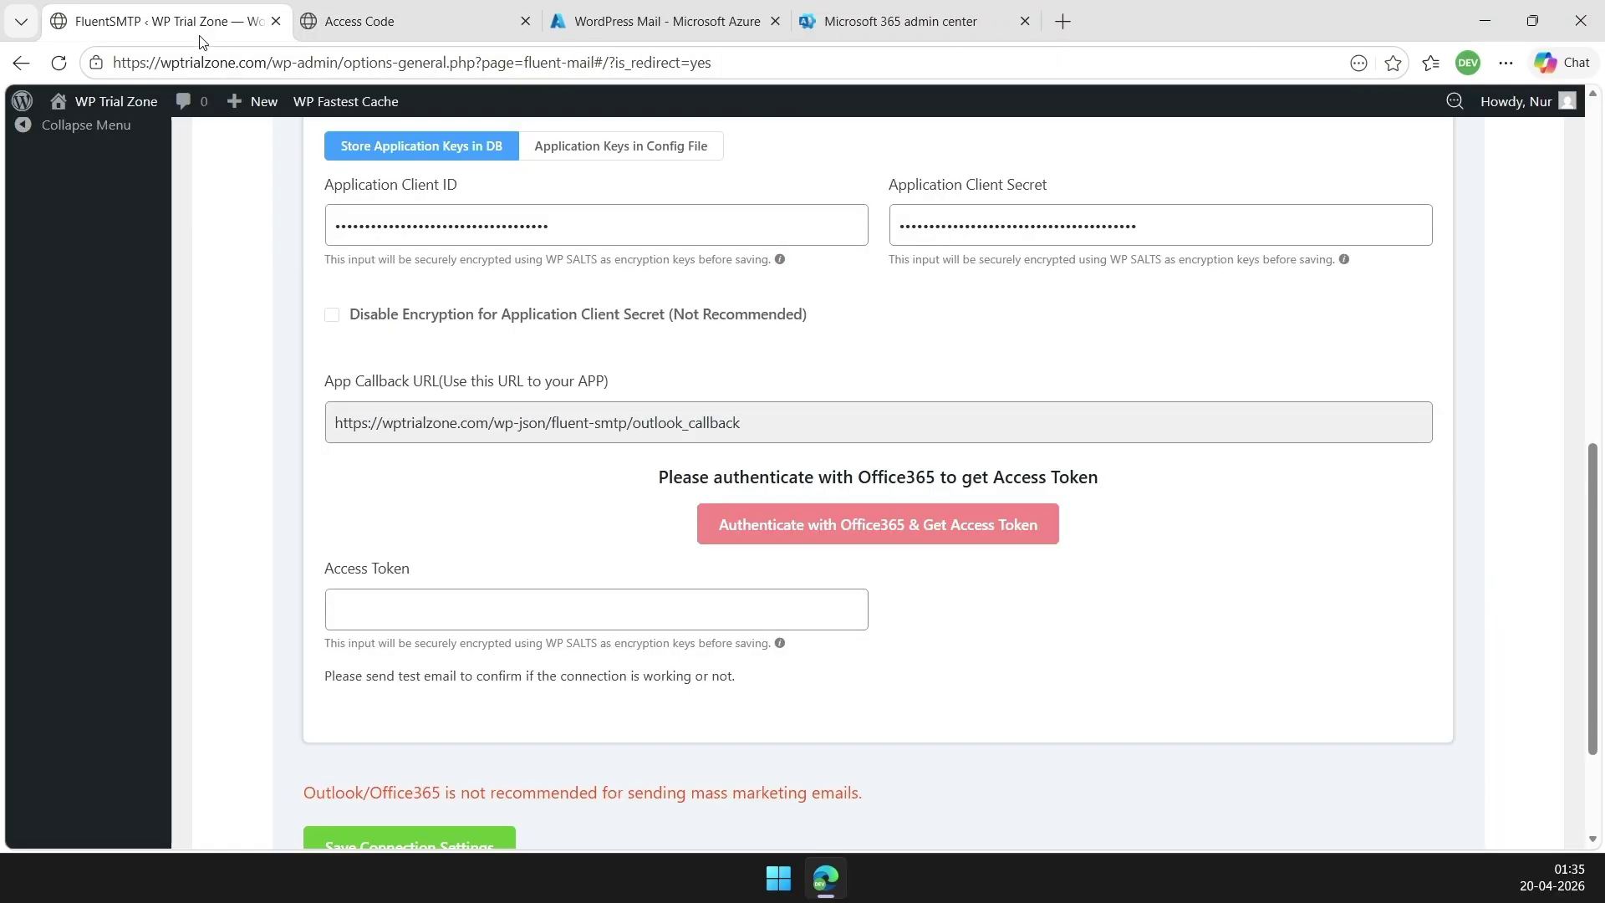
right_click(388, 609)
click(906, 639)
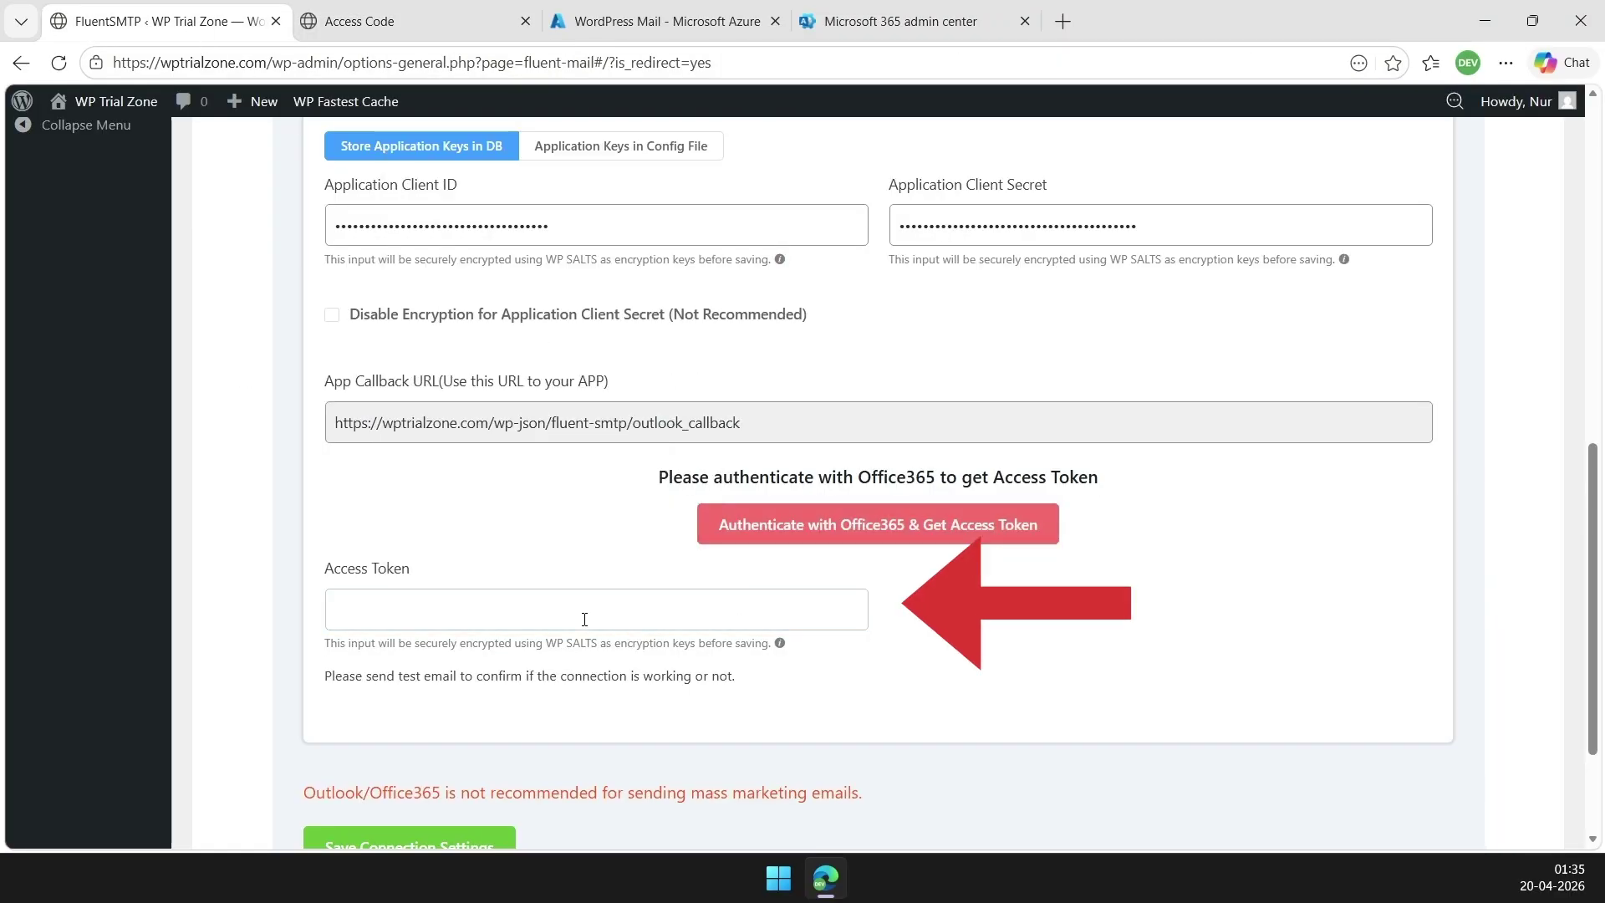
right_click(426, 604)
click(490, 314)
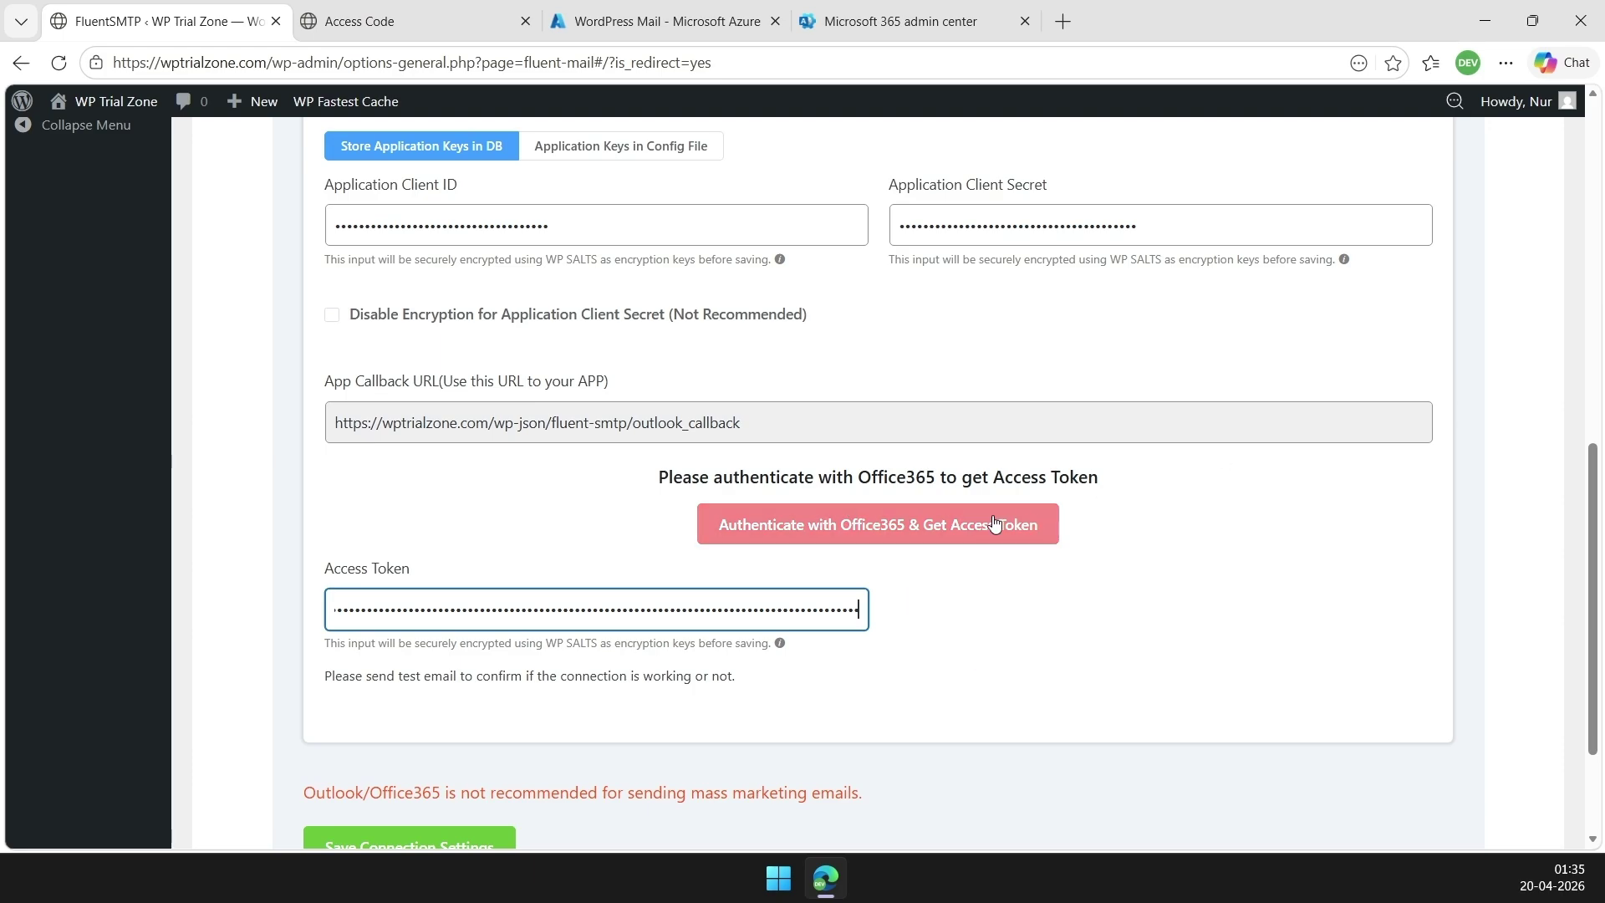
scroll(755, 583, down, 1)
click(469, 743)
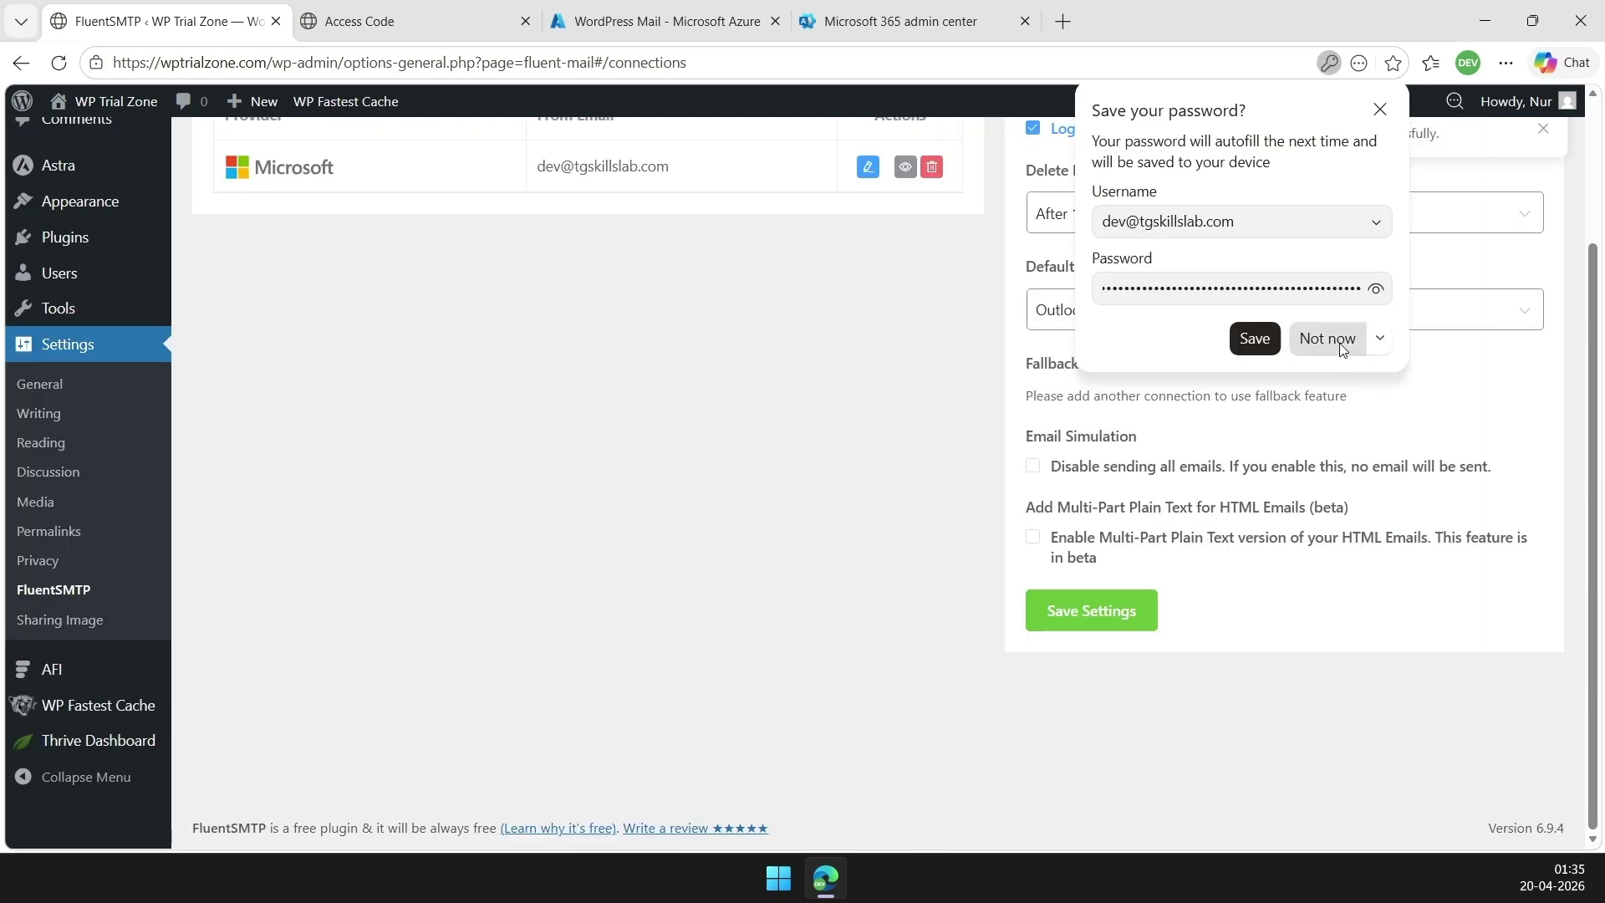
click(1330, 339)
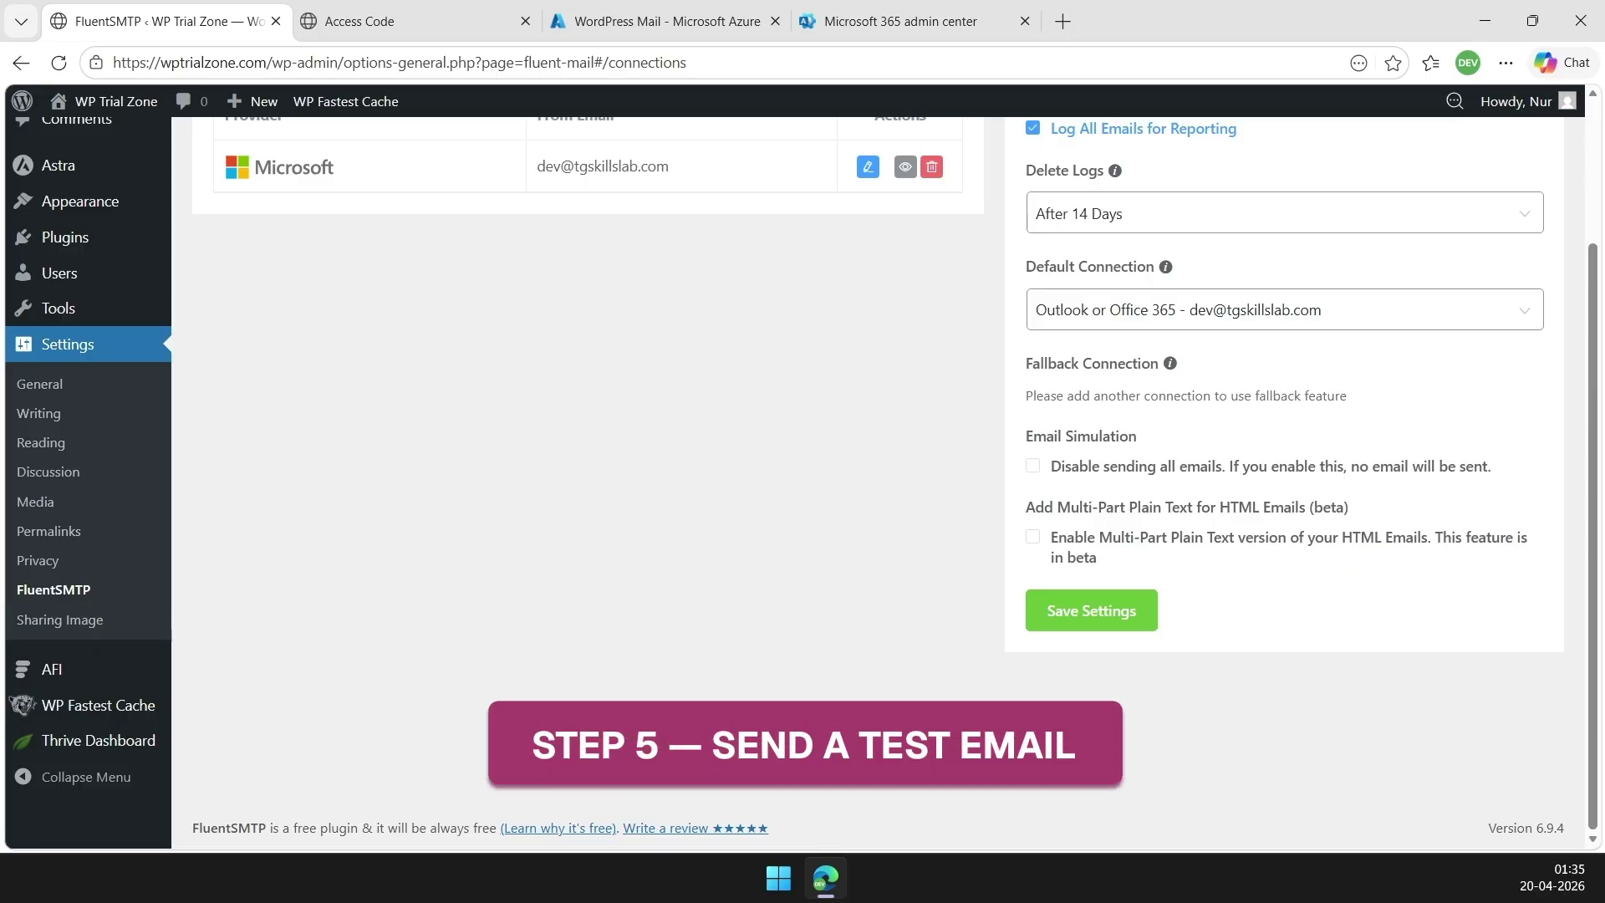
In the Email Test form, pick the connected Office365 address as sender and send a test email
scroll(743, 275, up, 2)
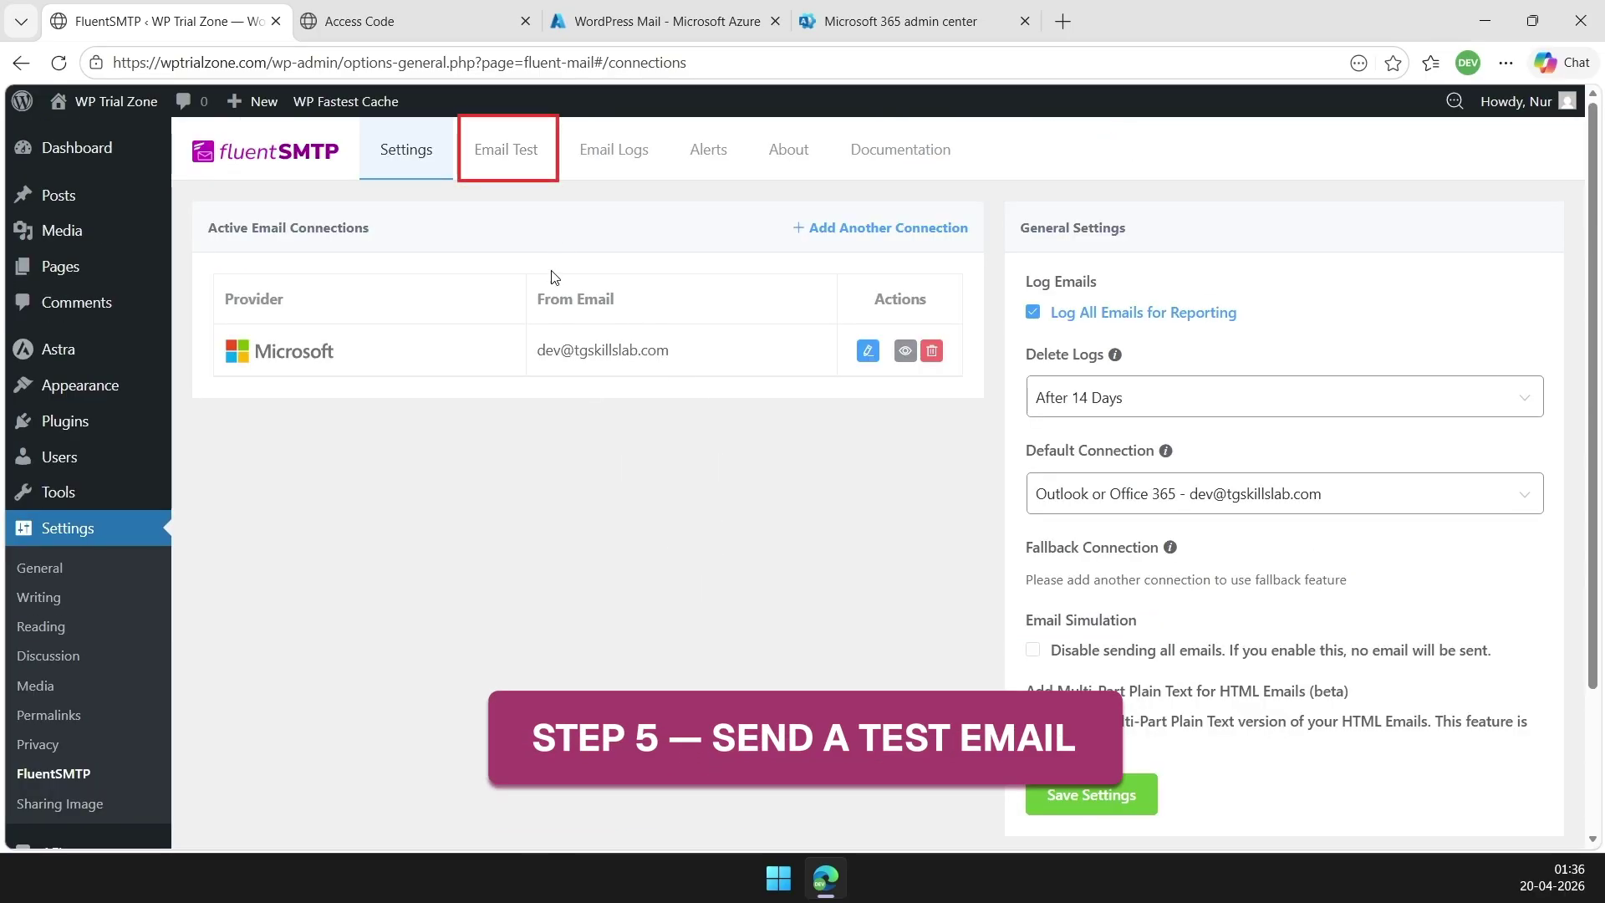
click(523, 159)
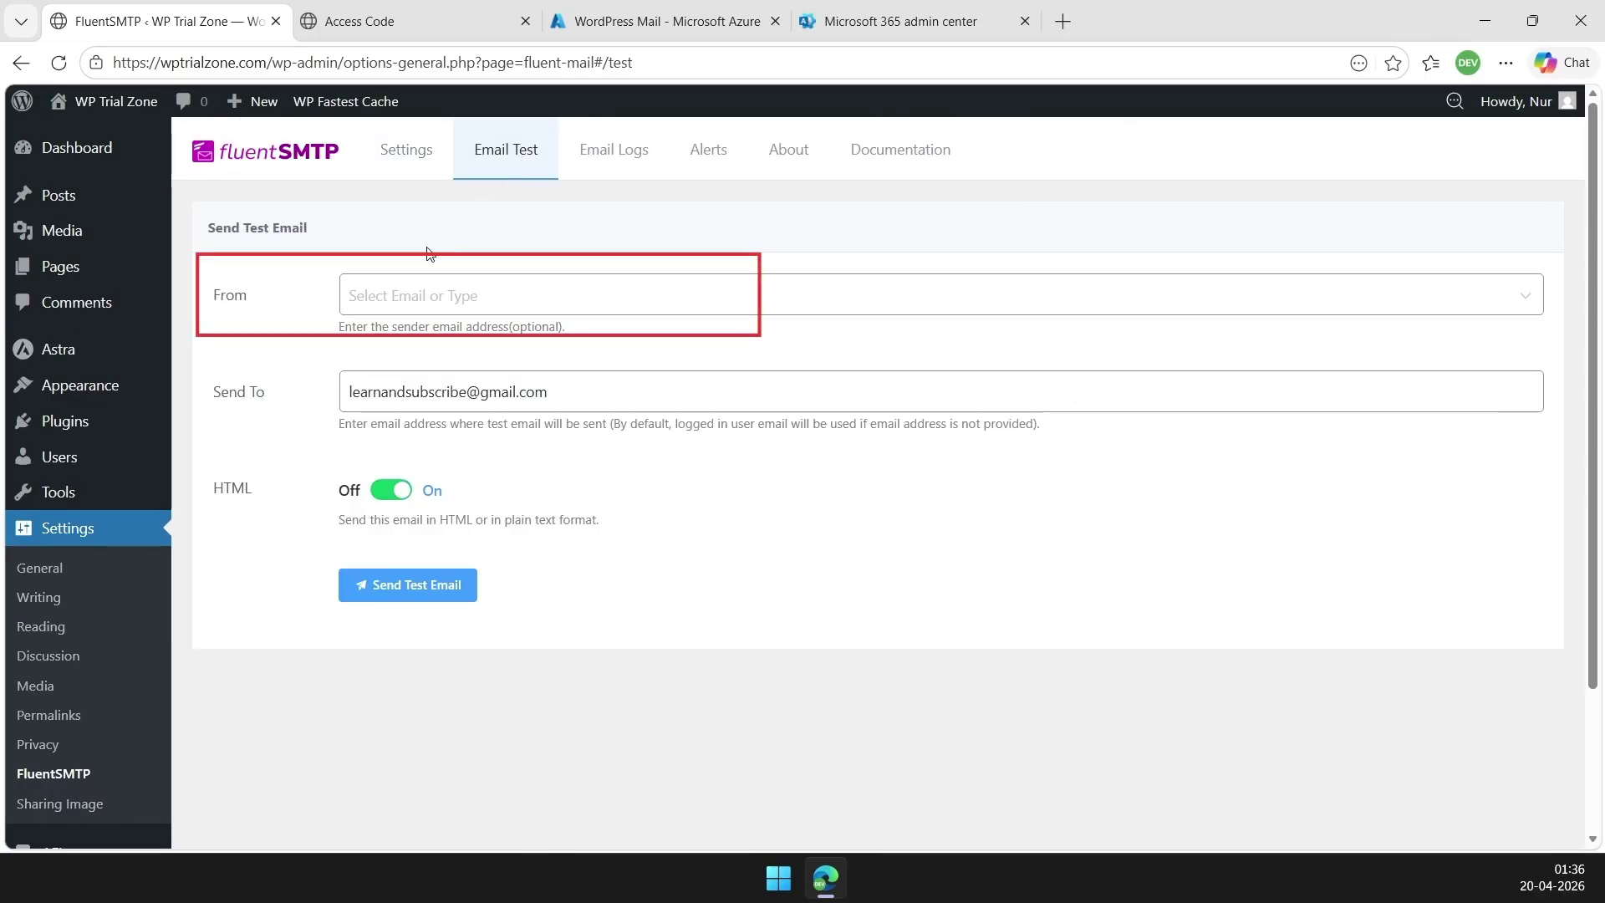
click(397, 299)
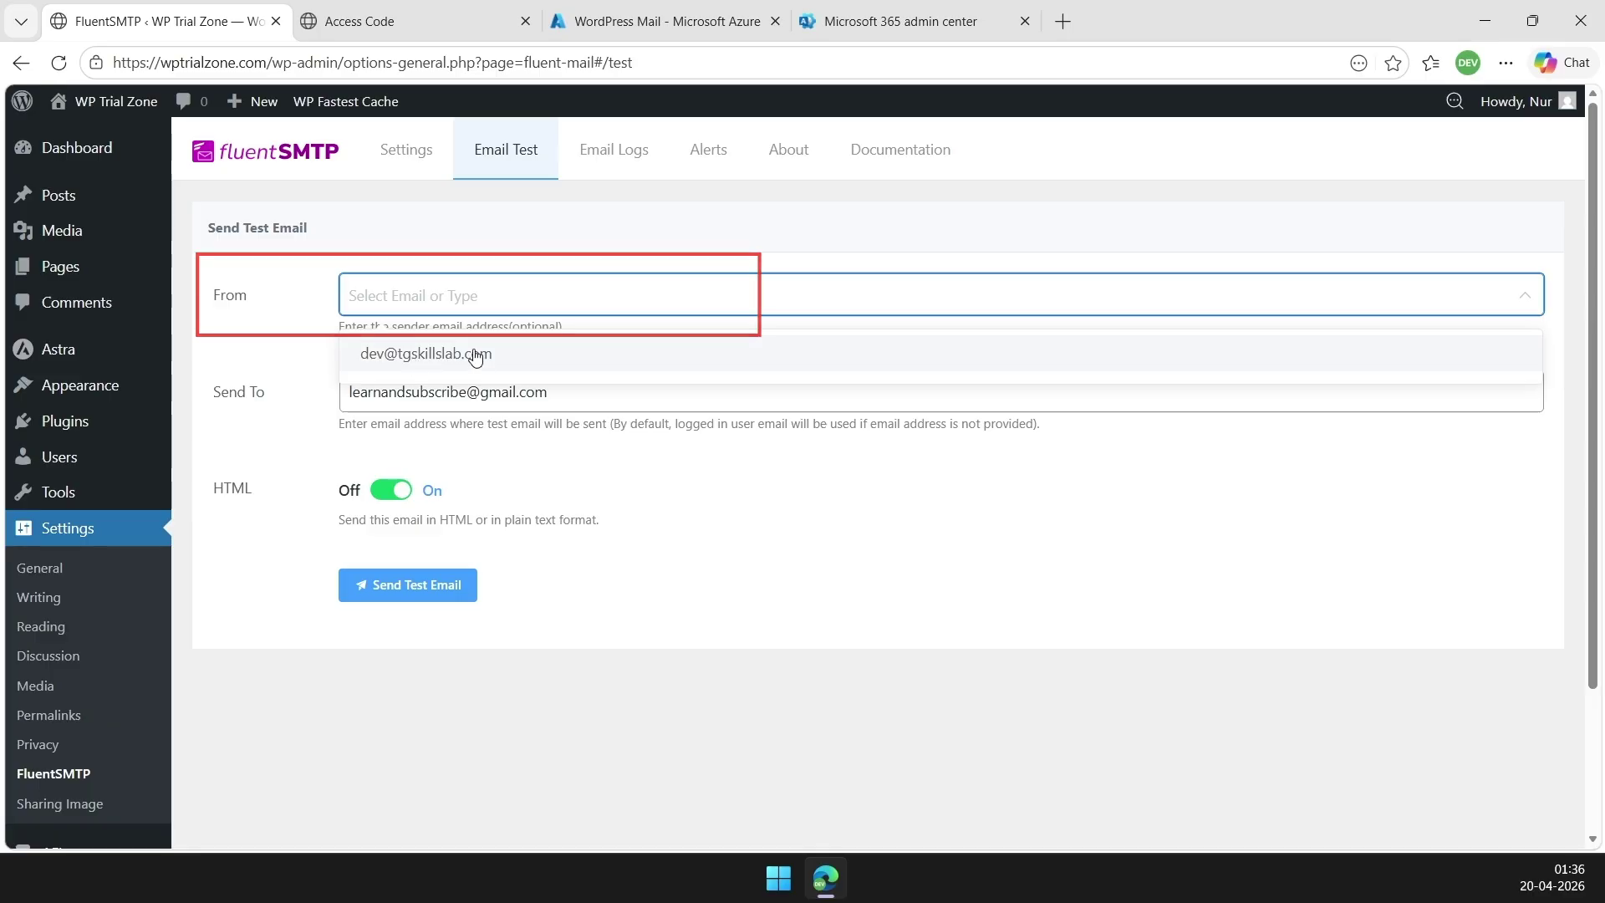
click(475, 354)
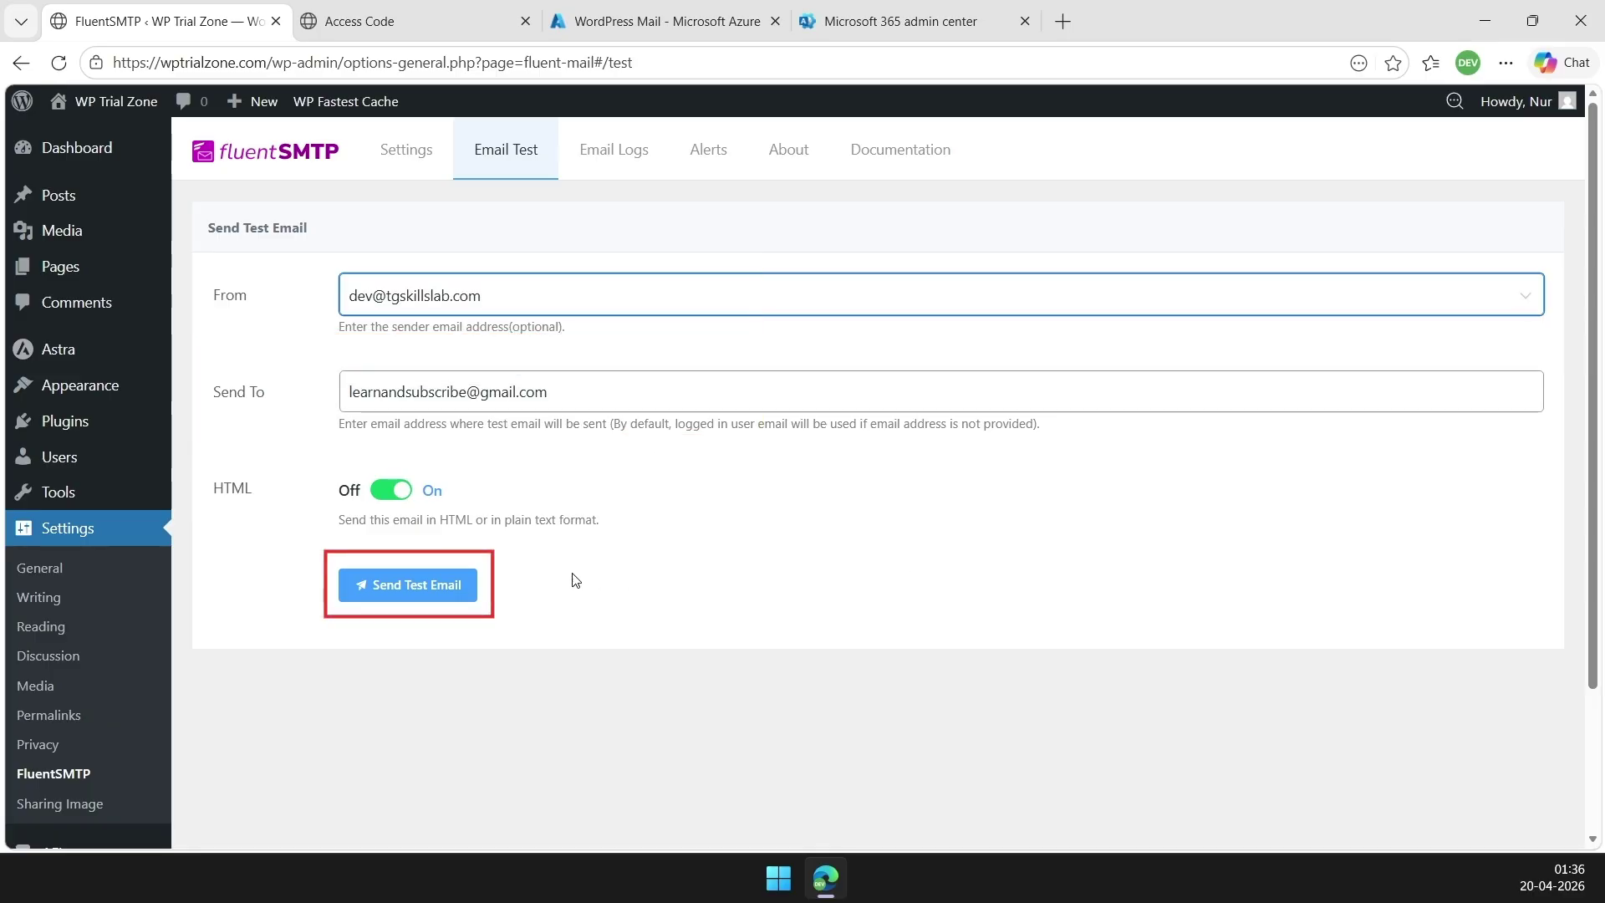
click(436, 593)
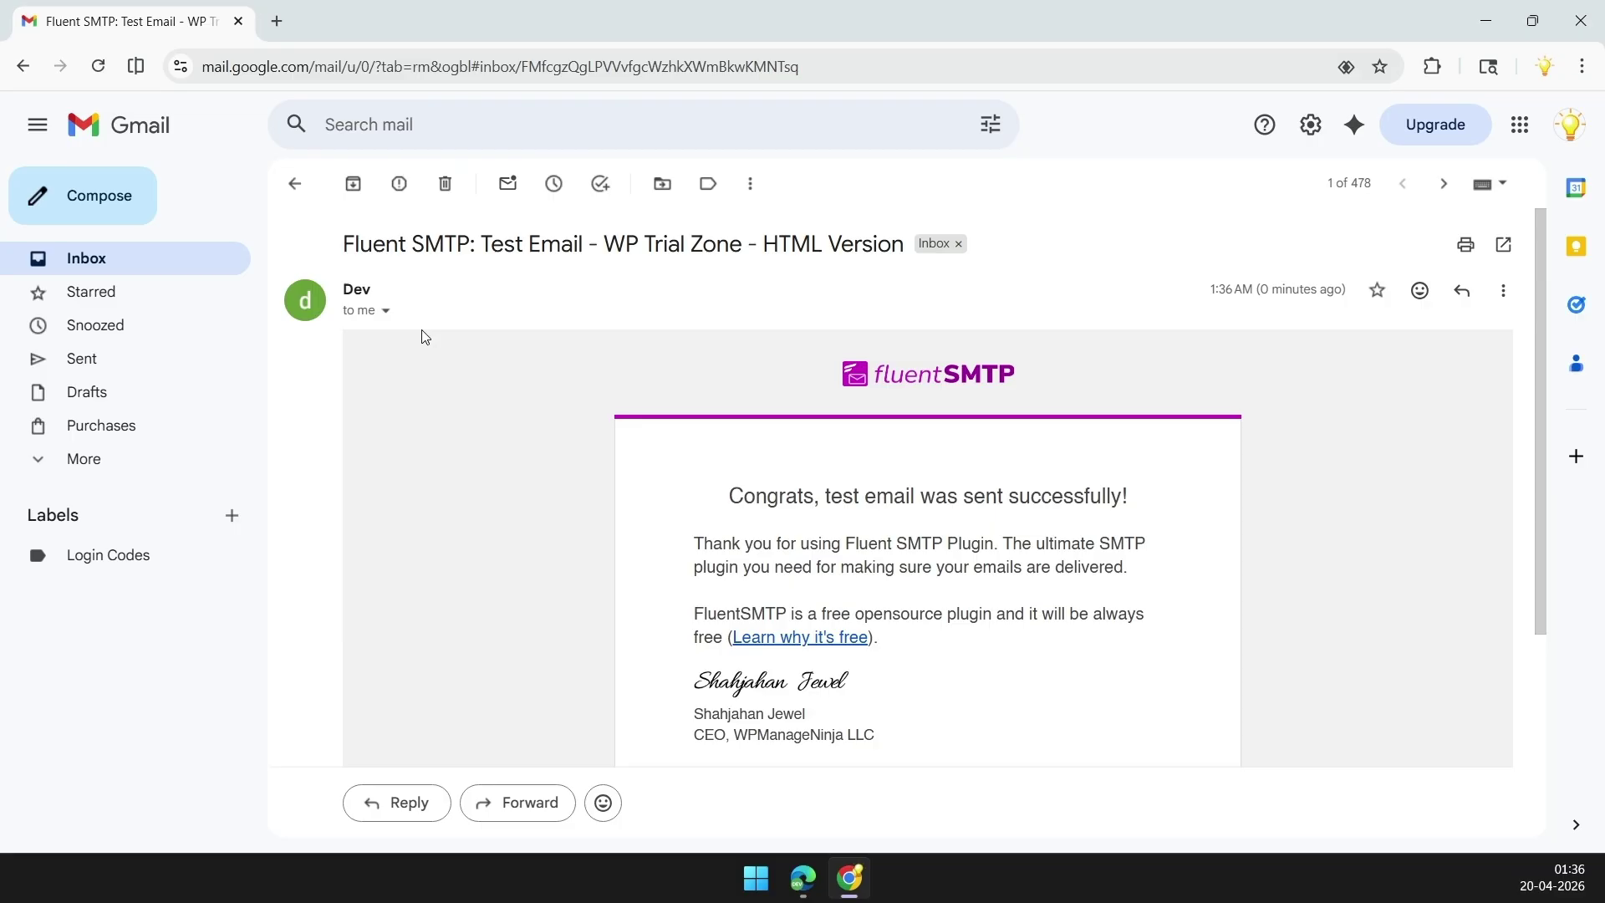
Show Gmail's message details confirming the Fluent SMTP test email was mailed and signed by the sender's domain
click(385, 311)
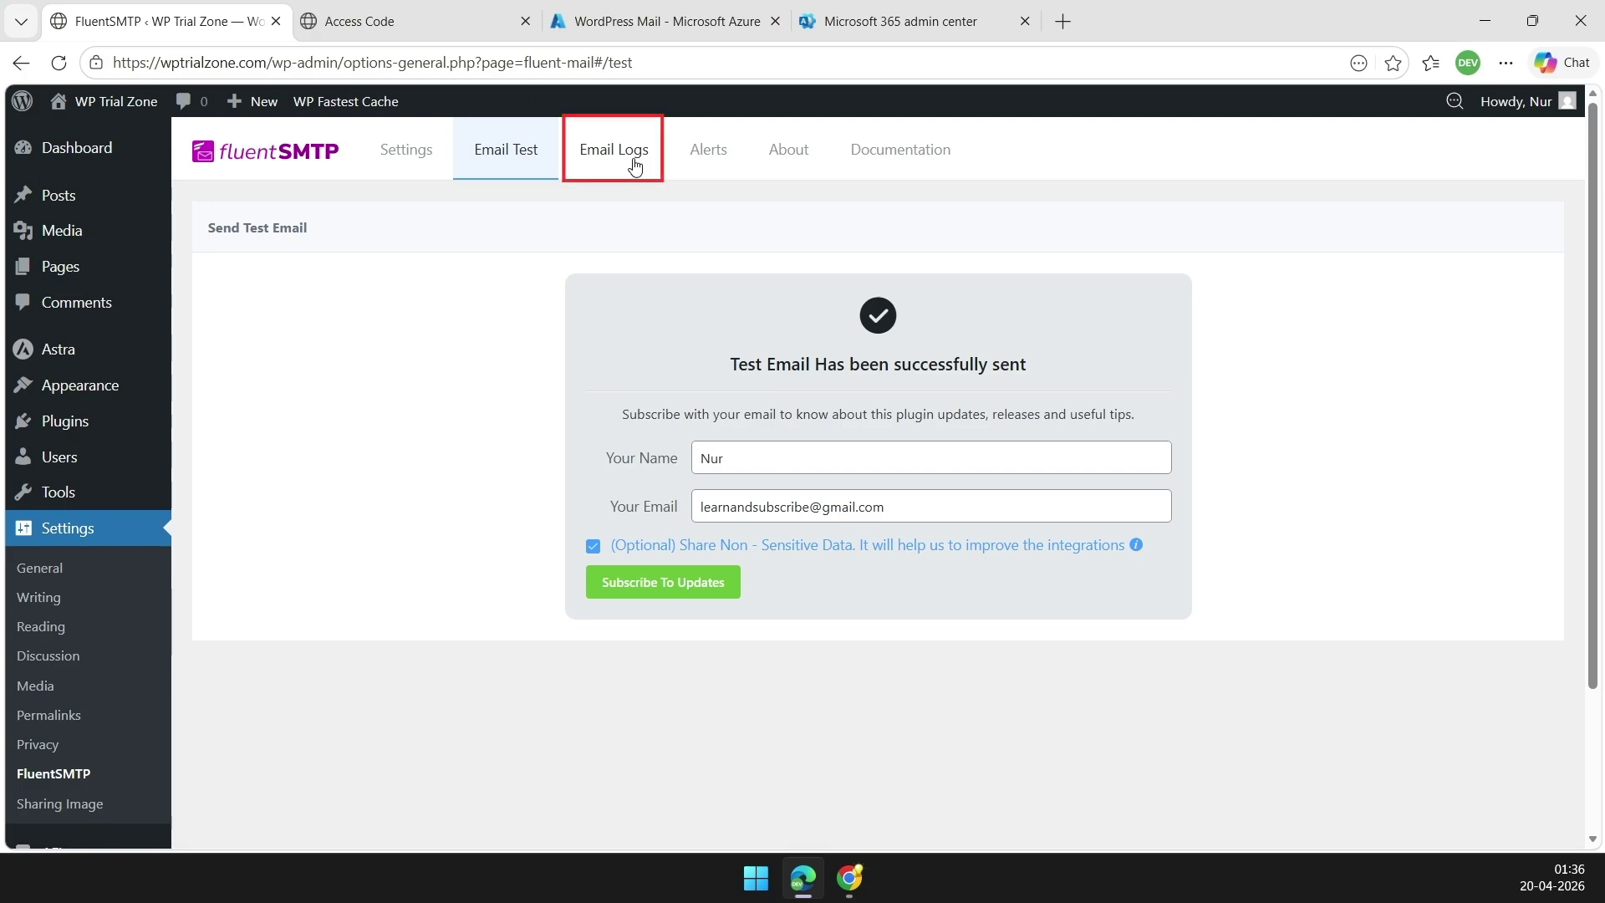
View the test email's entry in FluentSMTP's Email Logs, showing it was sent via Office 365
click(635, 163)
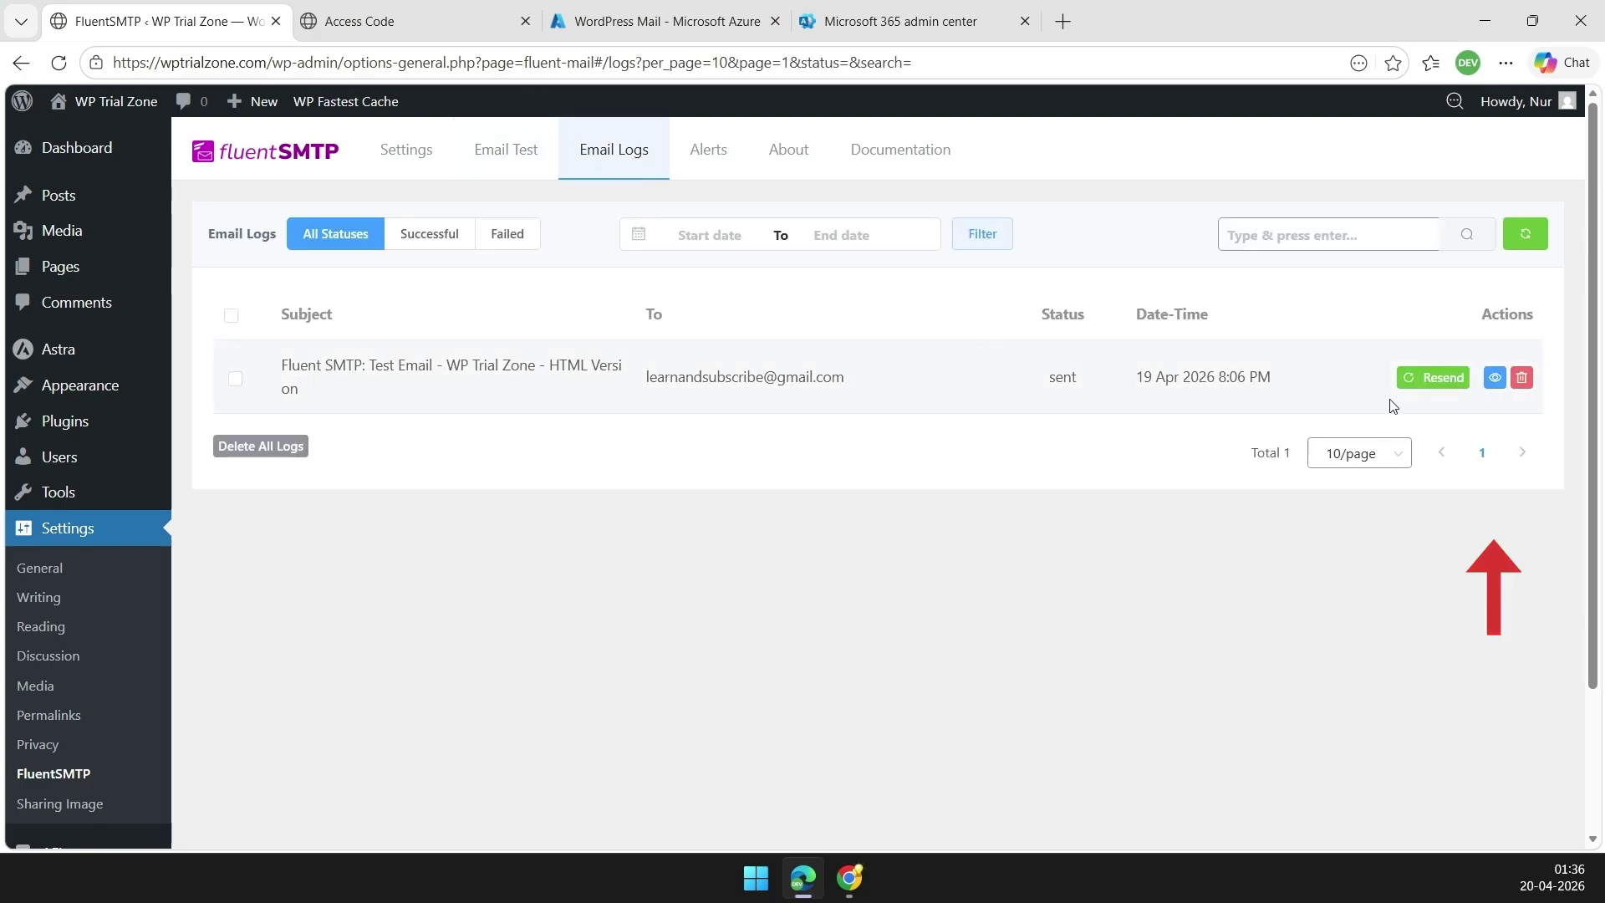
click(1494, 382)
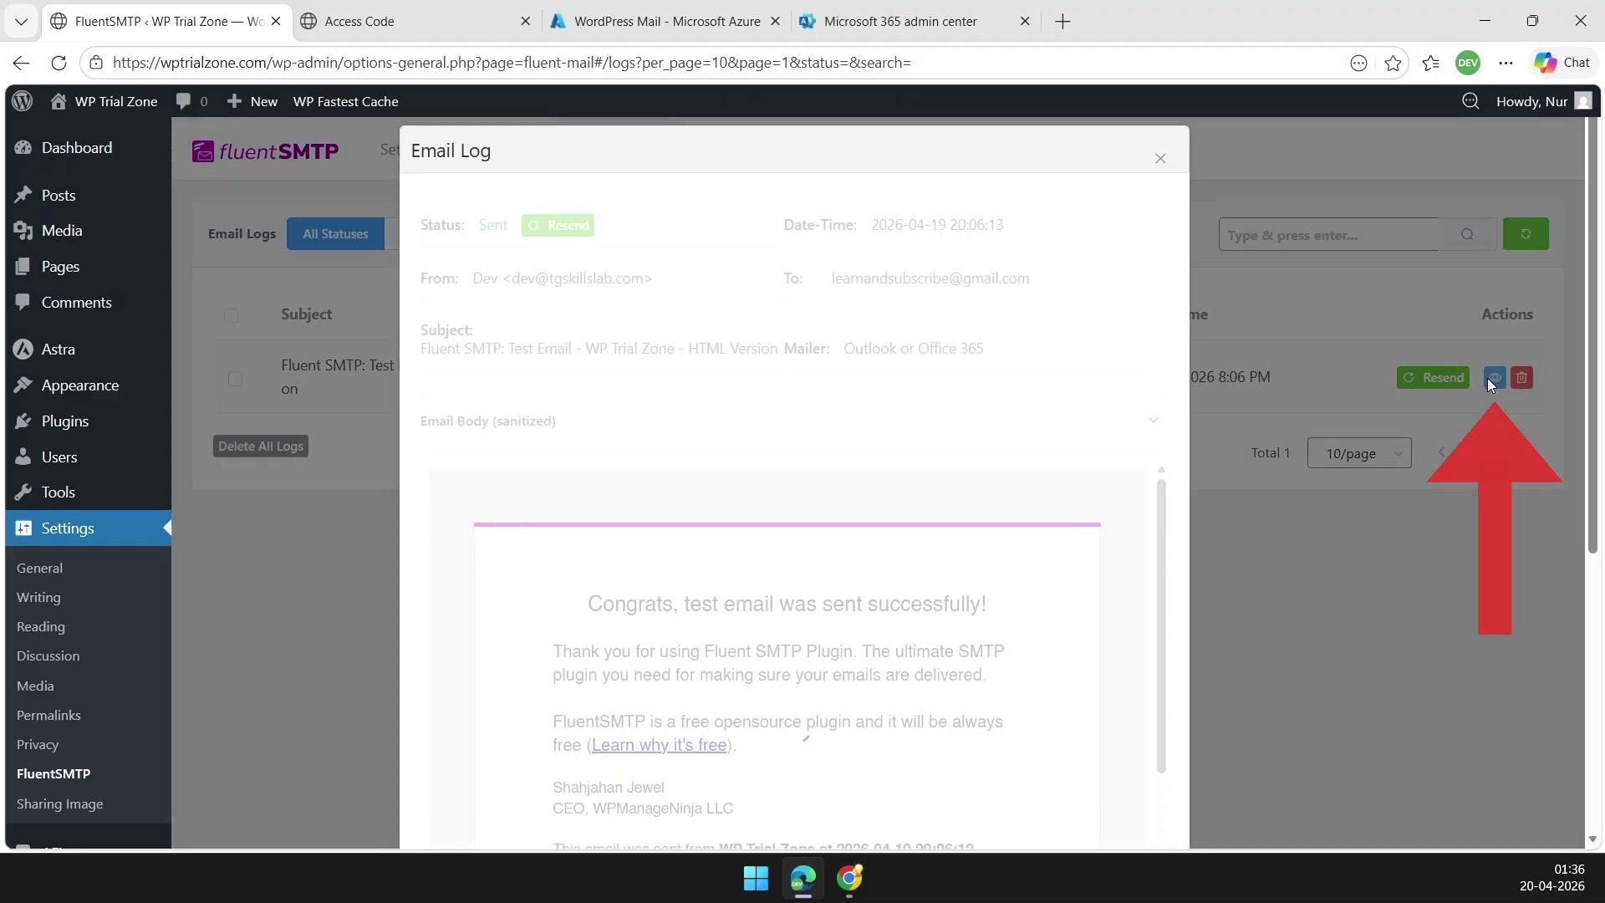
scroll(1003, 510, down, 2)
scroll(988, 522, up, 2)
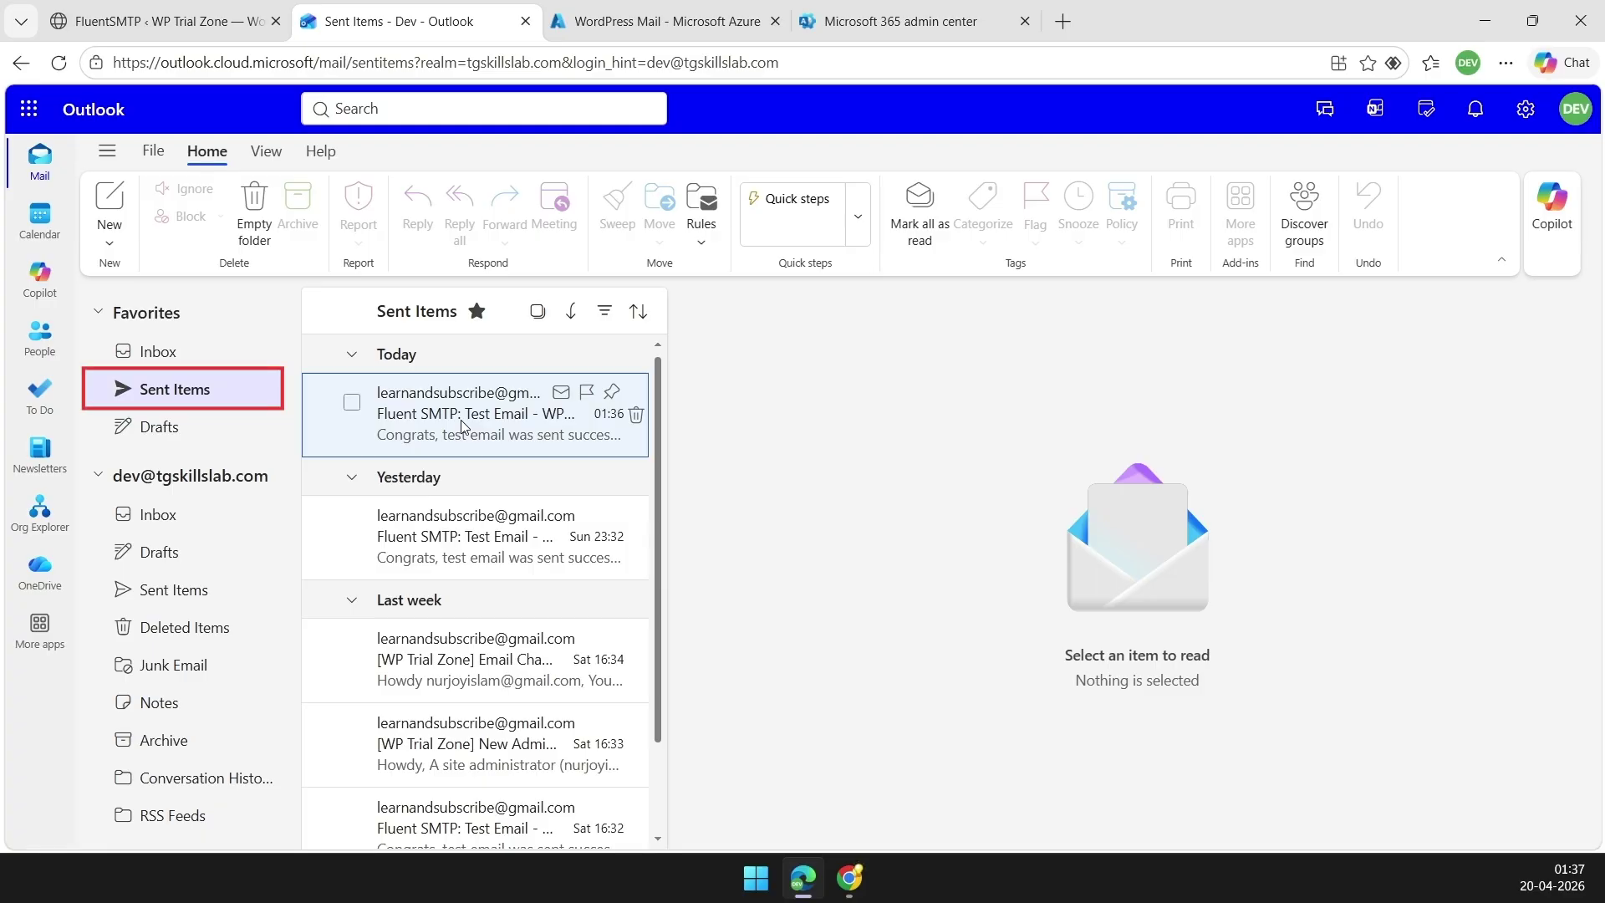
Open the Fluent SMTP test email at the top of Outlook's Sent Items and read it
click(461, 422)
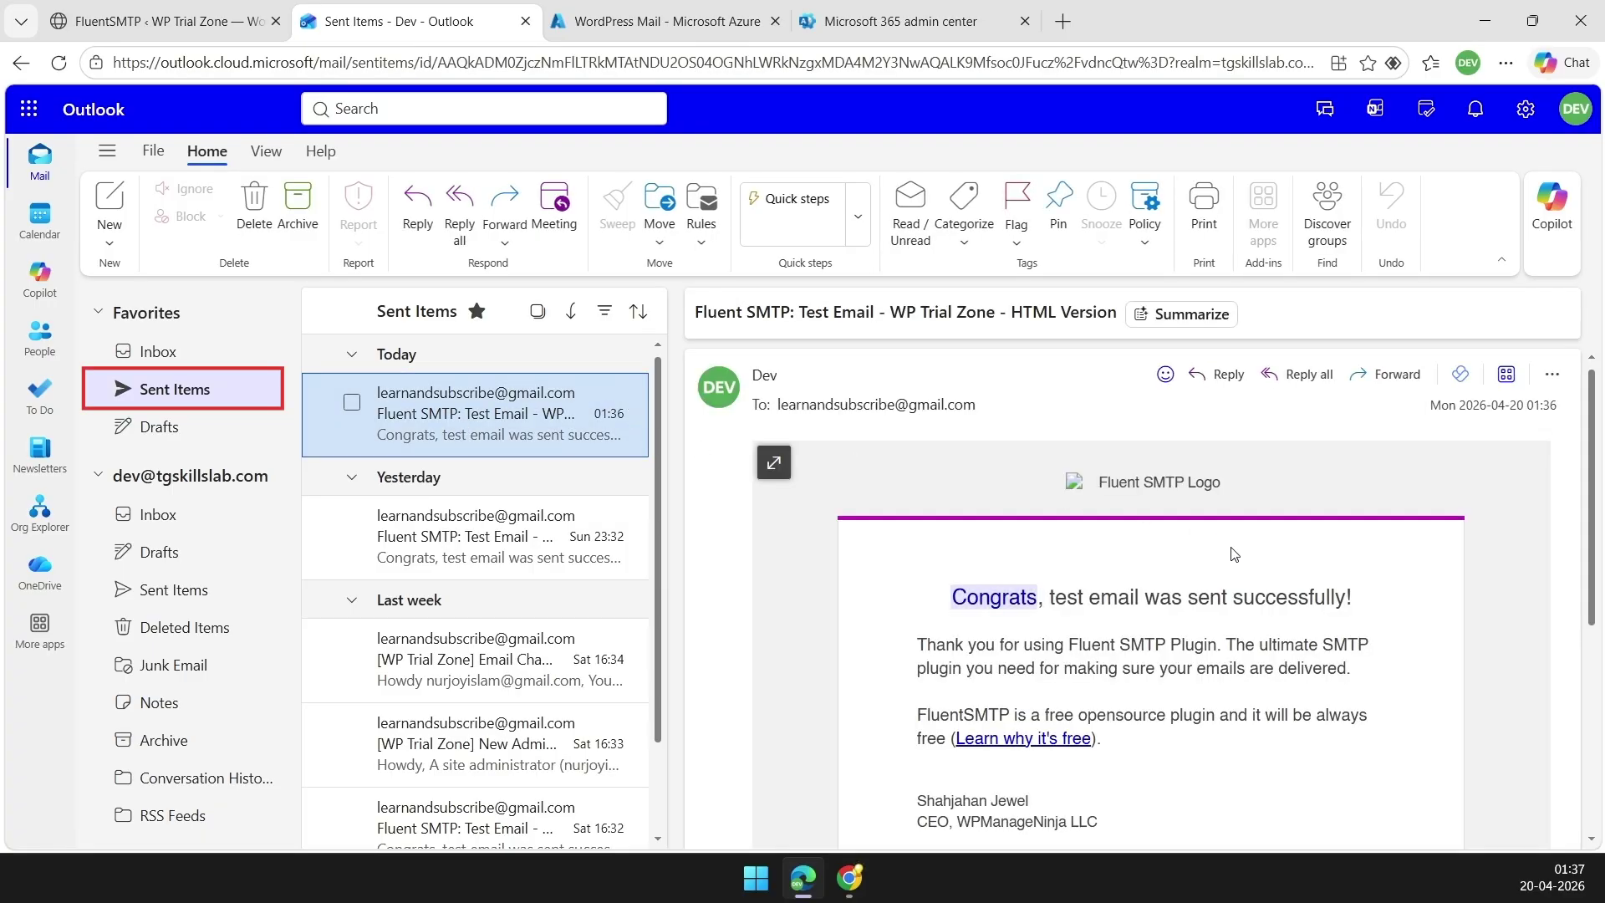
scroll(1199, 529, down, 5)
scroll(1238, 614, up, 5)
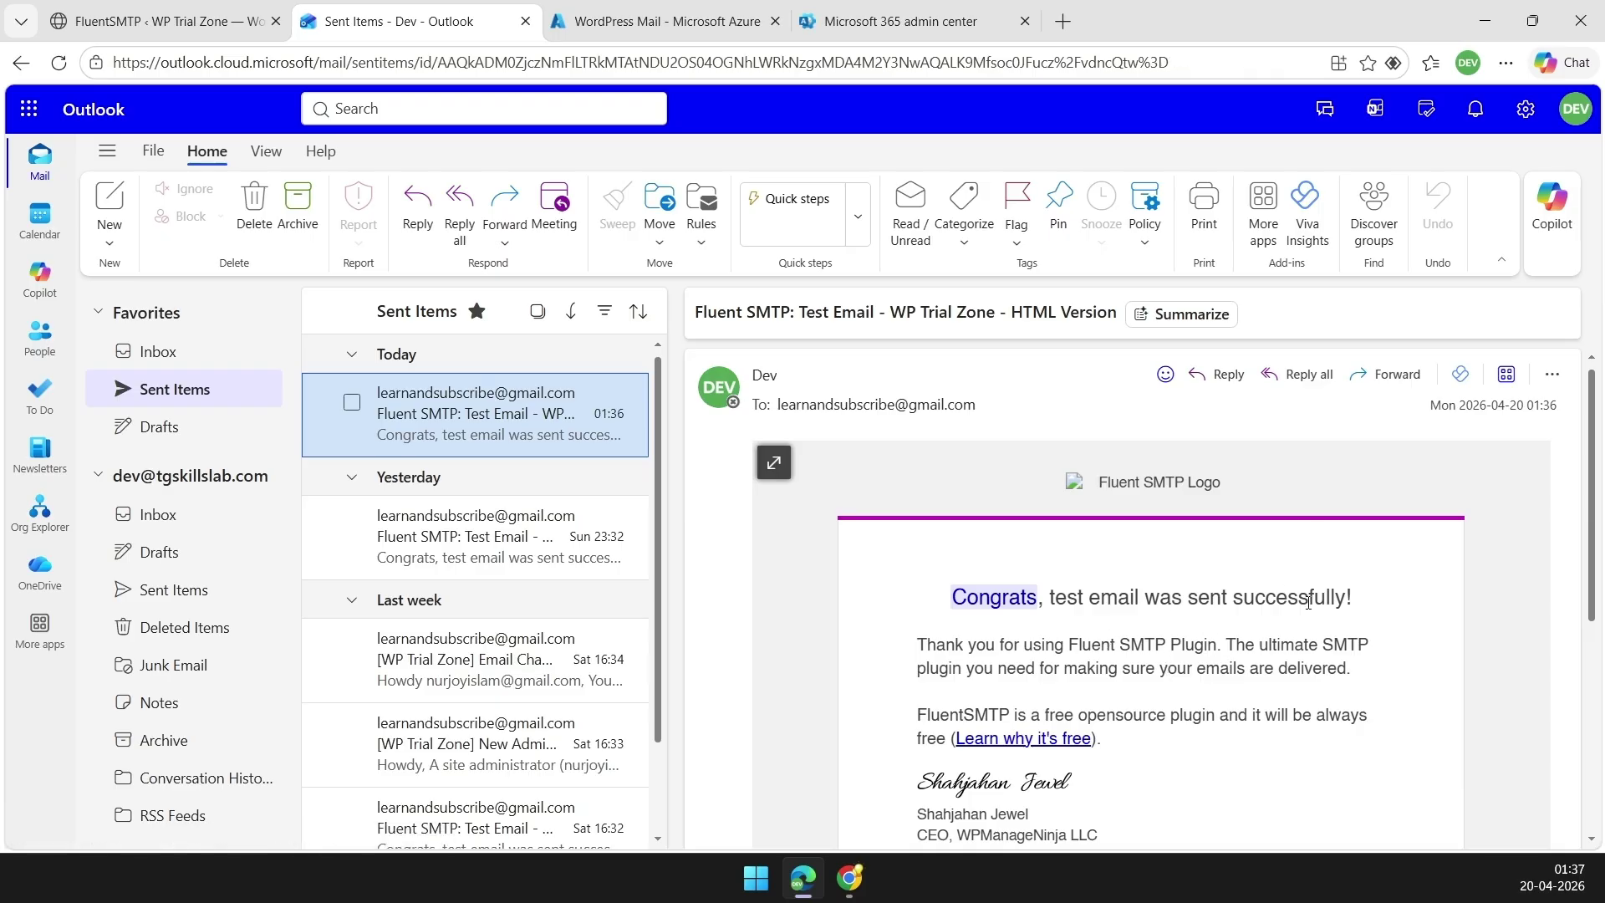
Return to Azure's Certificates & secrets page for WordPress Mail, listing the Fluent SMTP client secret
scroll(970, 502, down, 5)
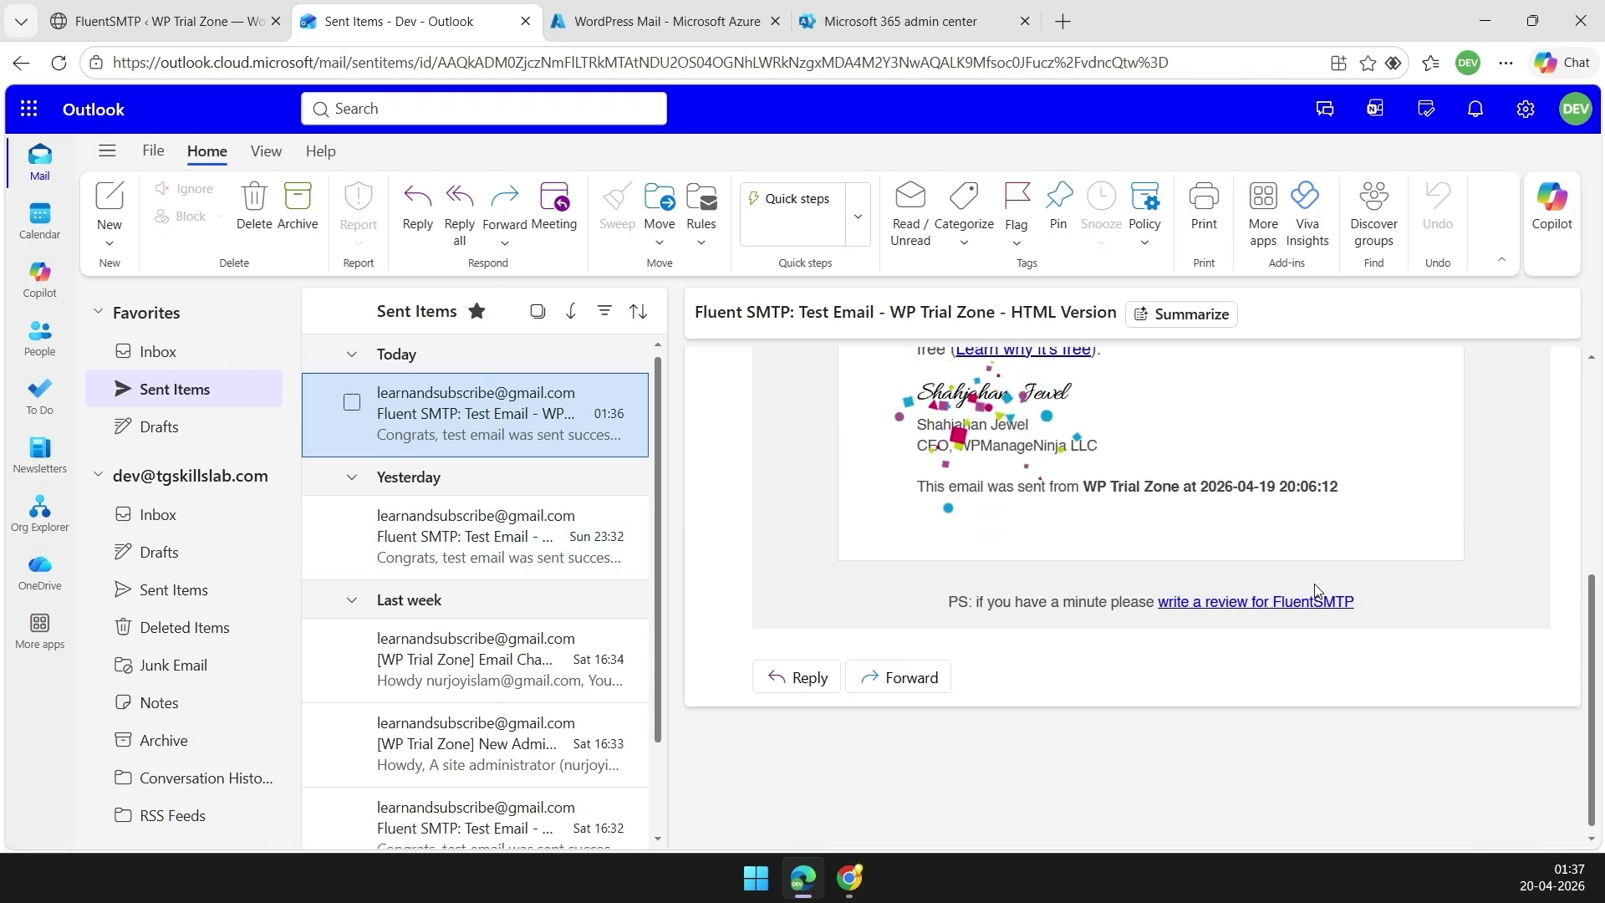
key(ctrl+Tab)
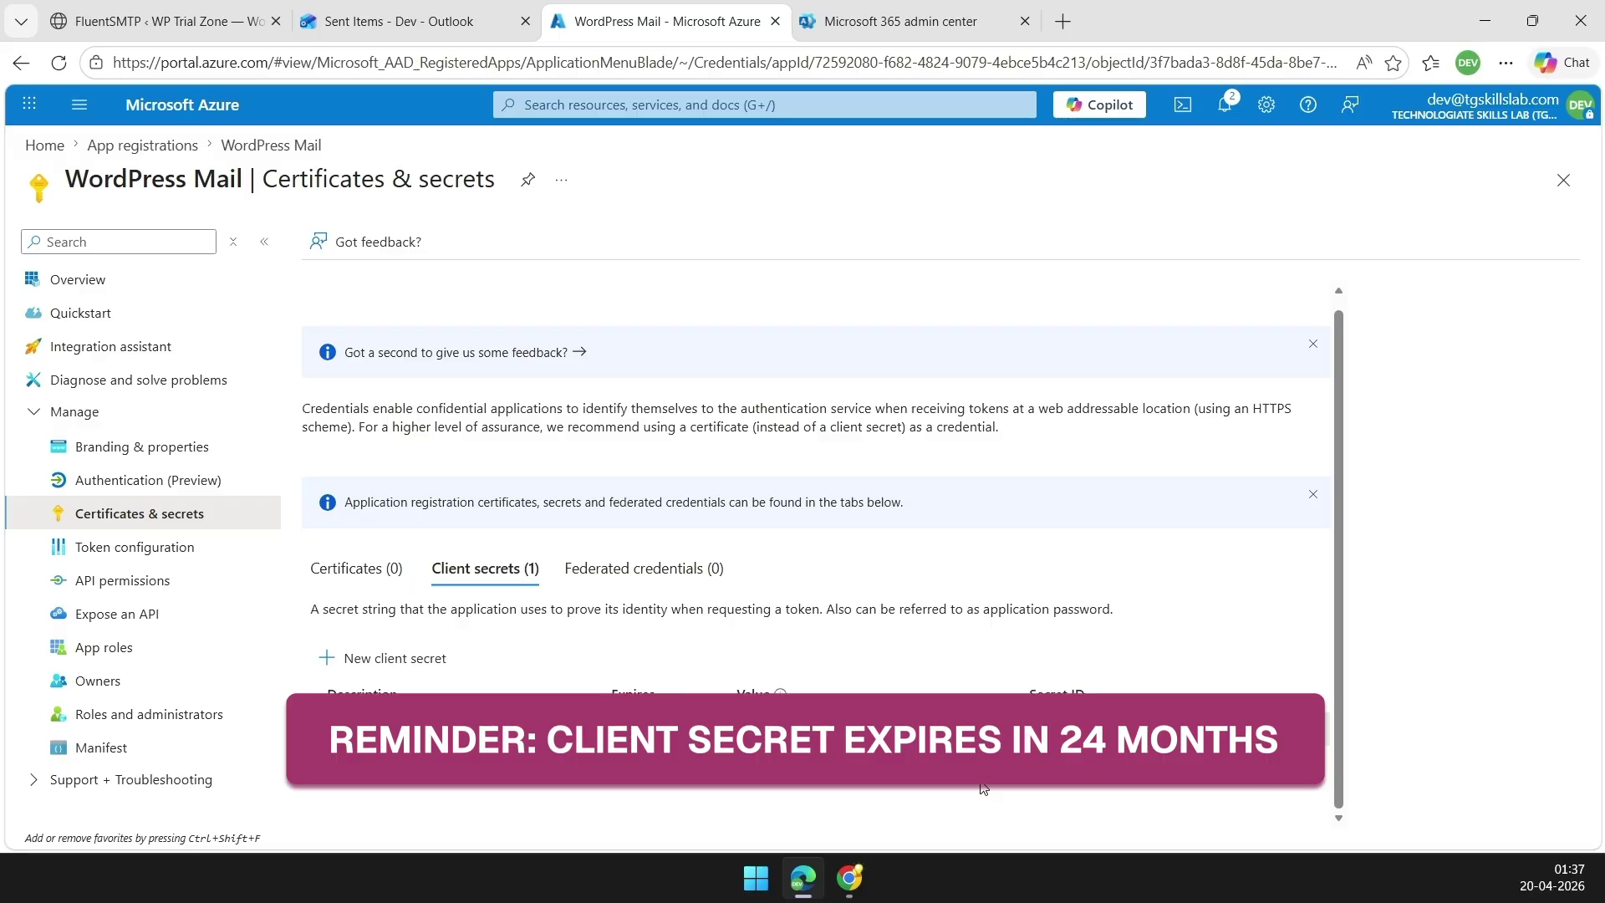
scroll(984, 786, up, 1)
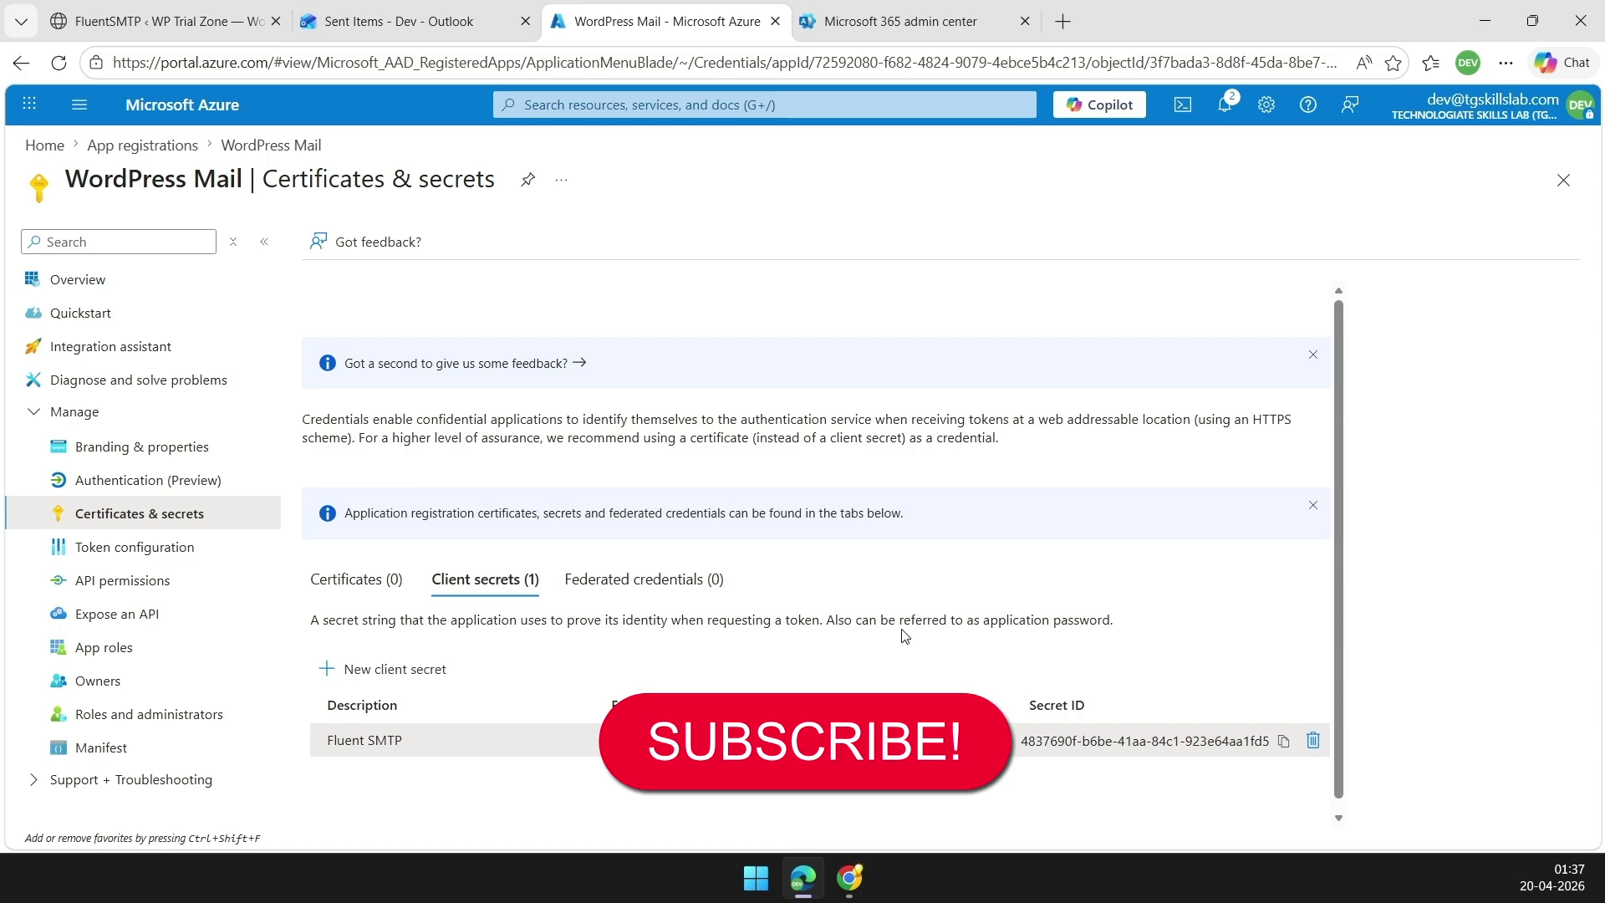